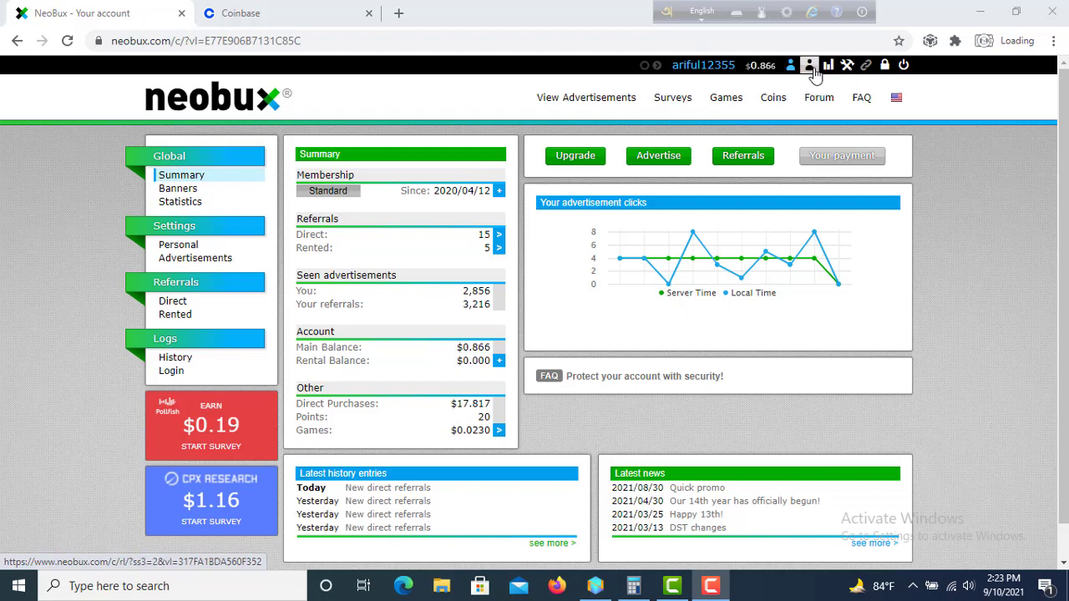
# Open the Rented referrals list from the account summary's top bar.
pyautogui.click(810, 67)
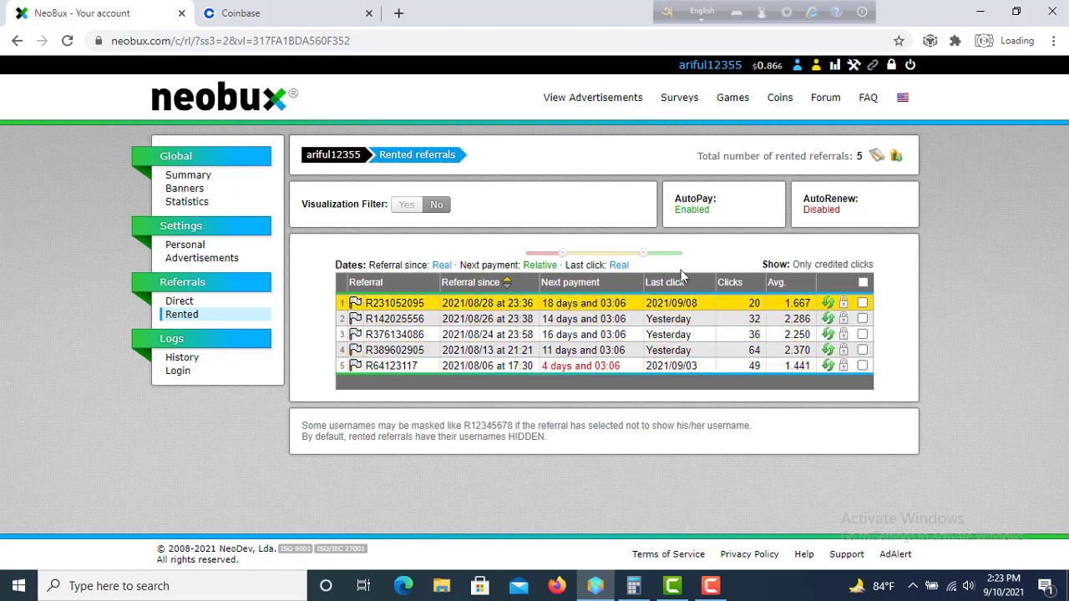
# Review the five rented referrals and their next payment dates, due in 4 to 18 days.
pyautogui.moveTo(542, 253)
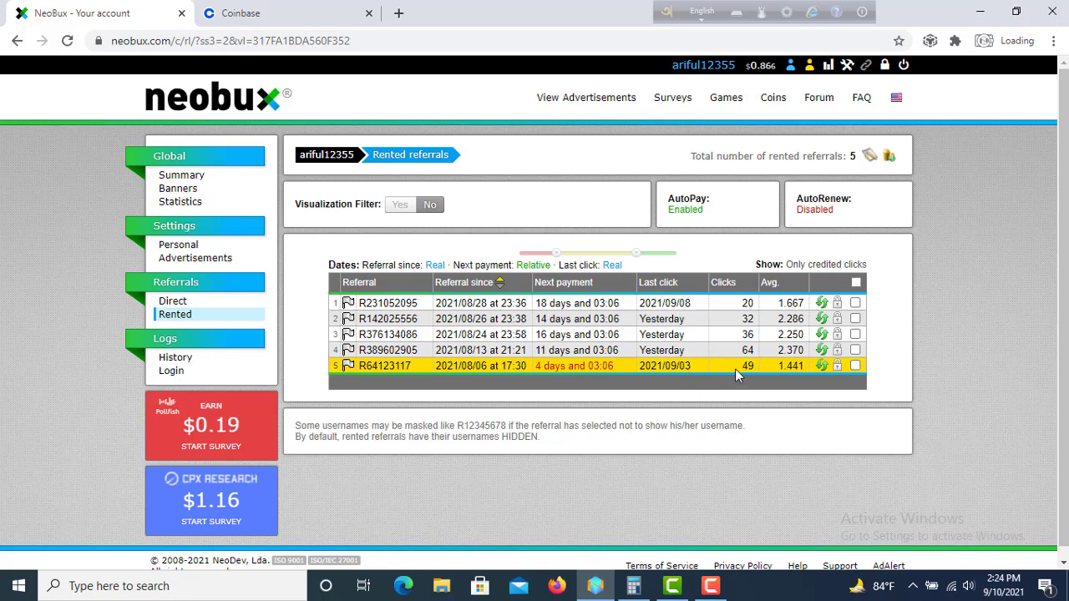
pyautogui.click(854, 366)
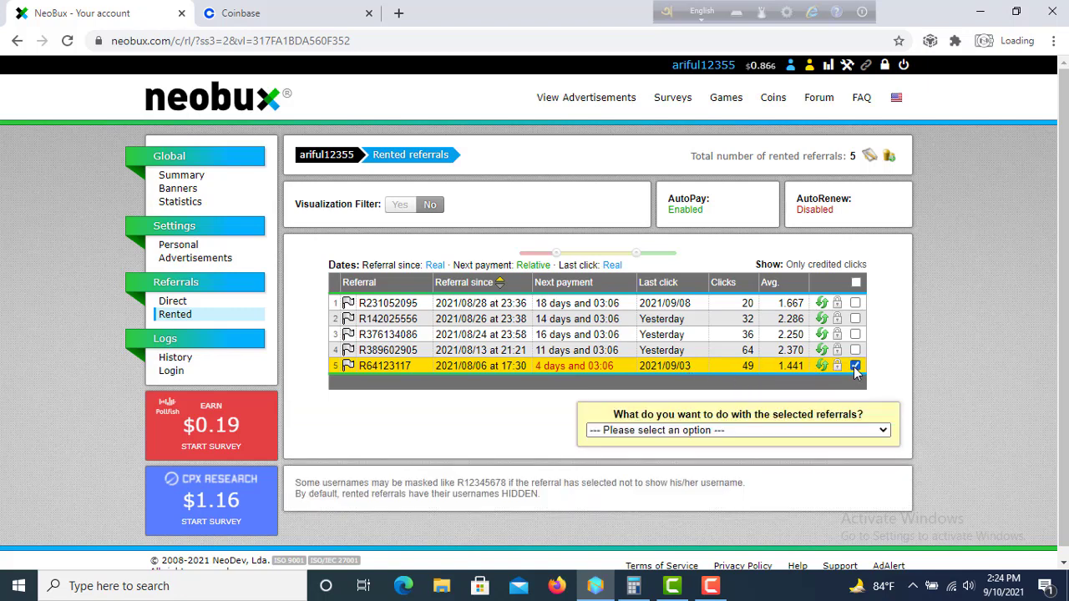
pyautogui.click(883, 433)
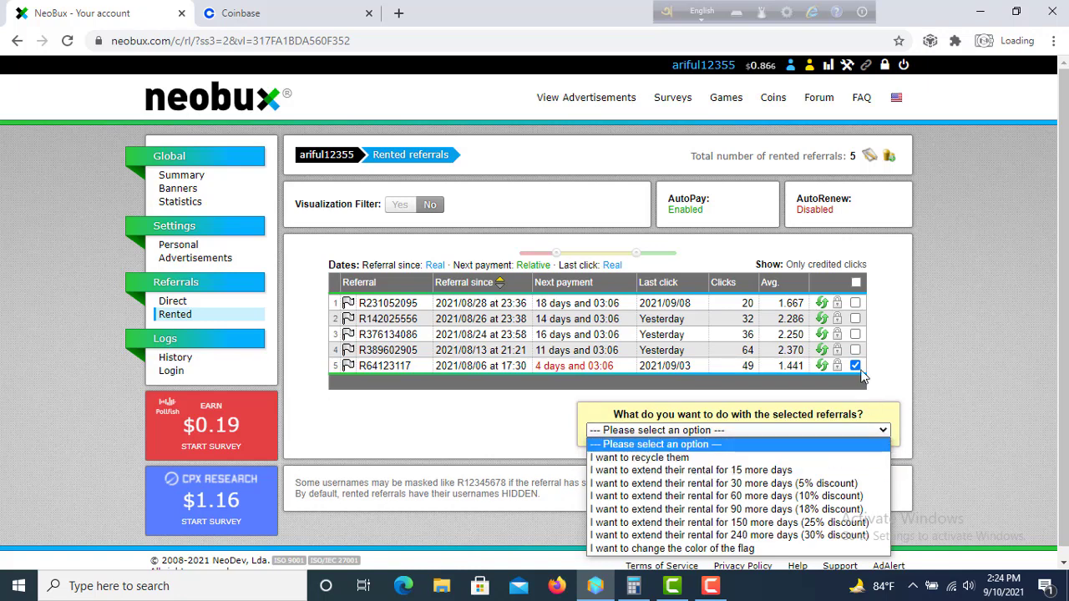
pyautogui.click(857, 367)
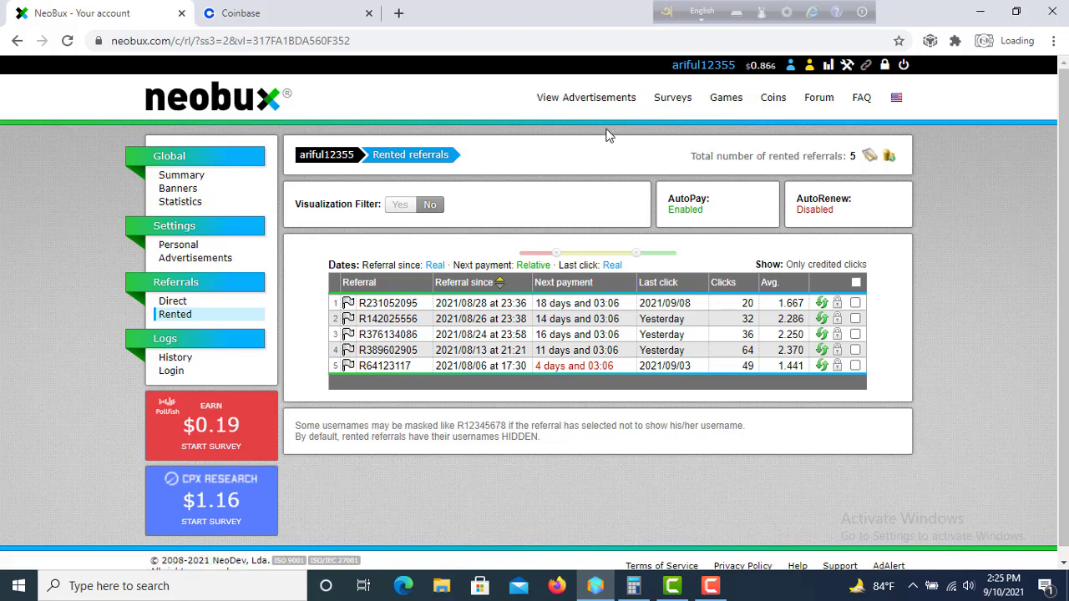
# Go to the referral renting page, try the 3-referral pack, and start adding rental funds.
pyautogui.click(710, 73)
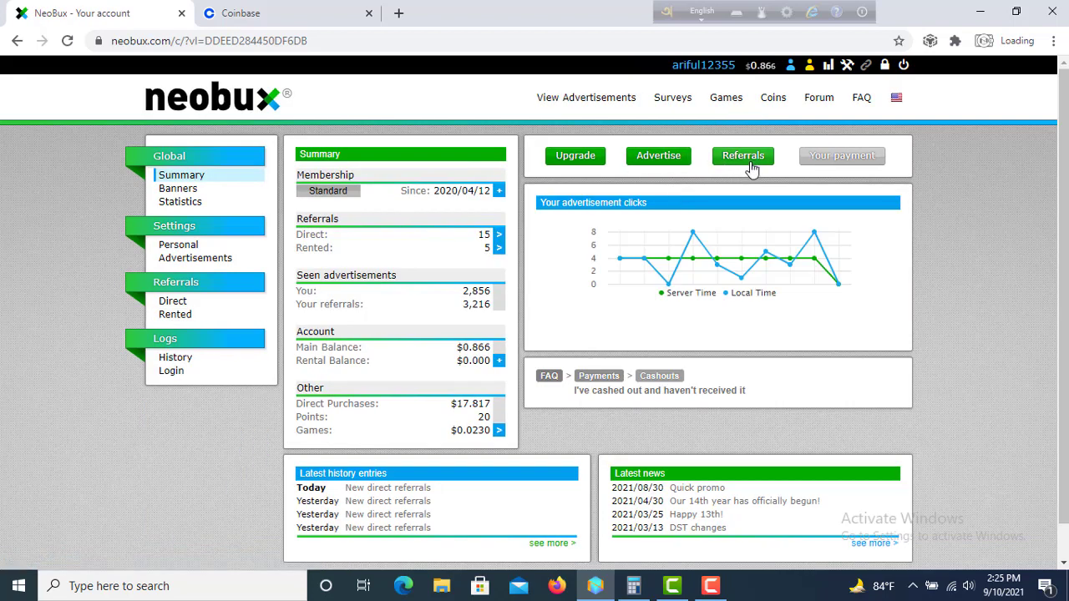
pyautogui.click(744, 162)
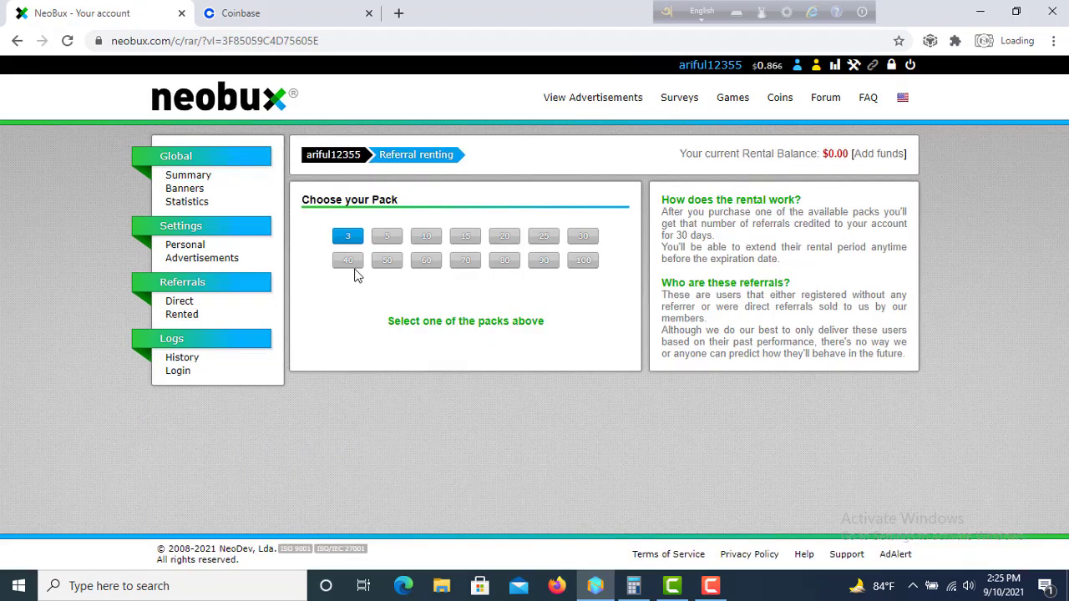
pyautogui.click(354, 243)
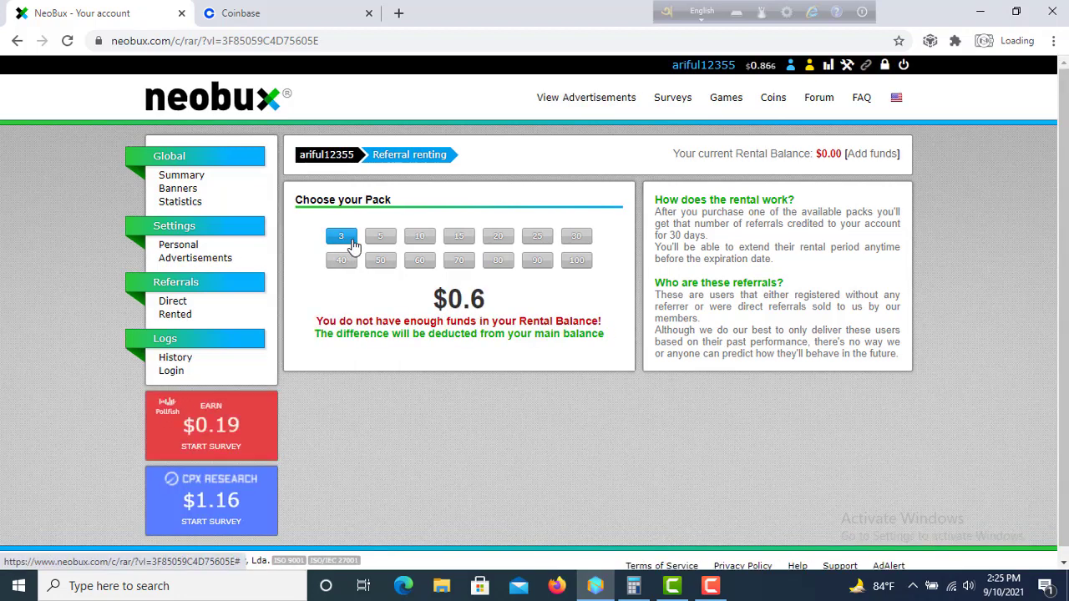
pyautogui.click(353, 243)
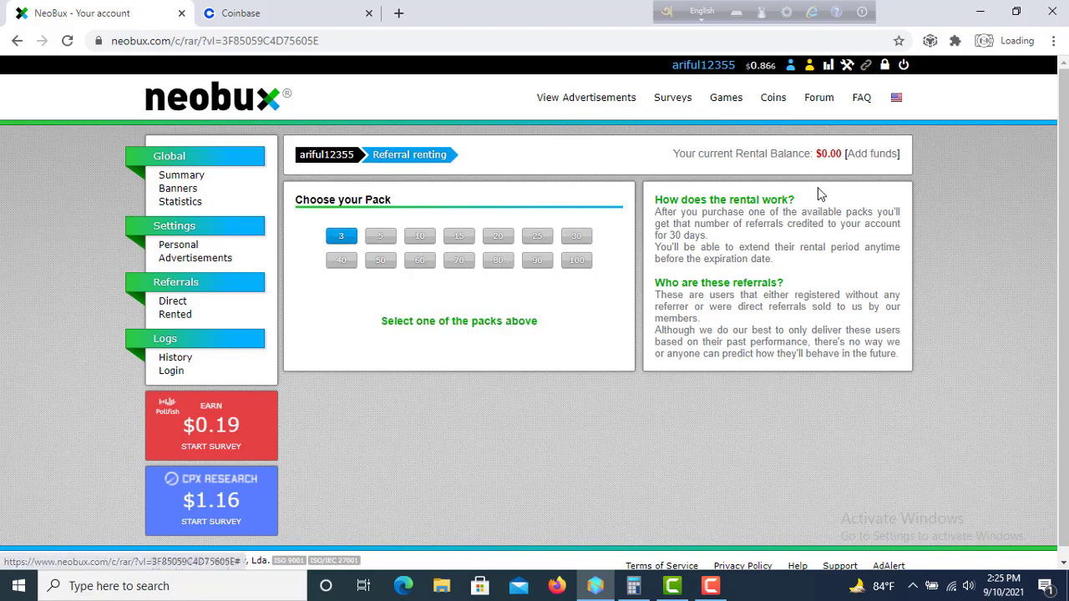
pyautogui.click(873, 156)
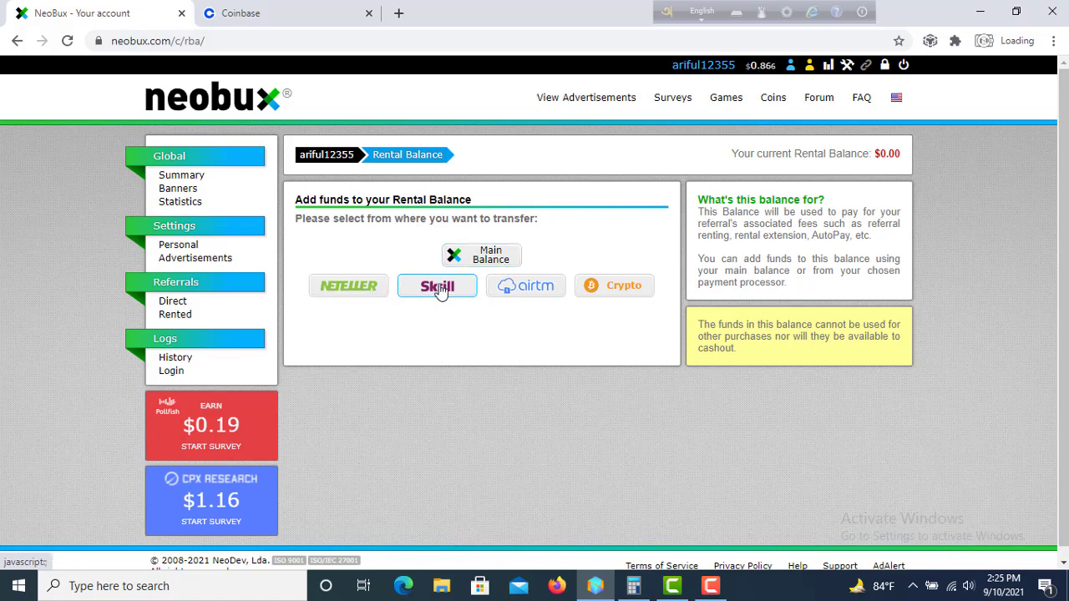
# Choose Crypto as the funding source for a $10 rental balance top-up.
pyautogui.click(614, 290)
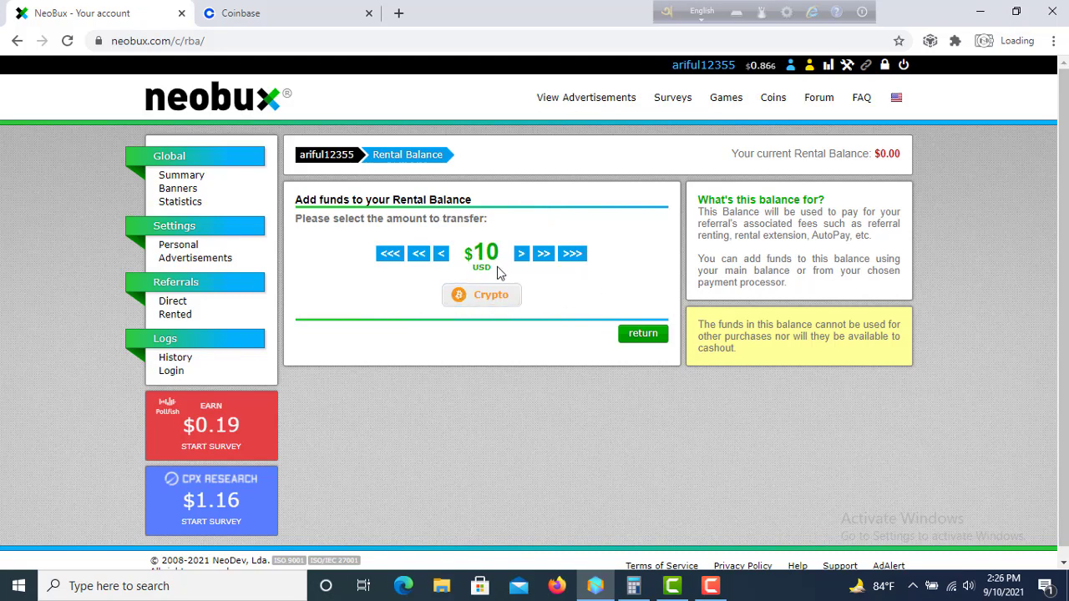
pyautogui.click(492, 297)
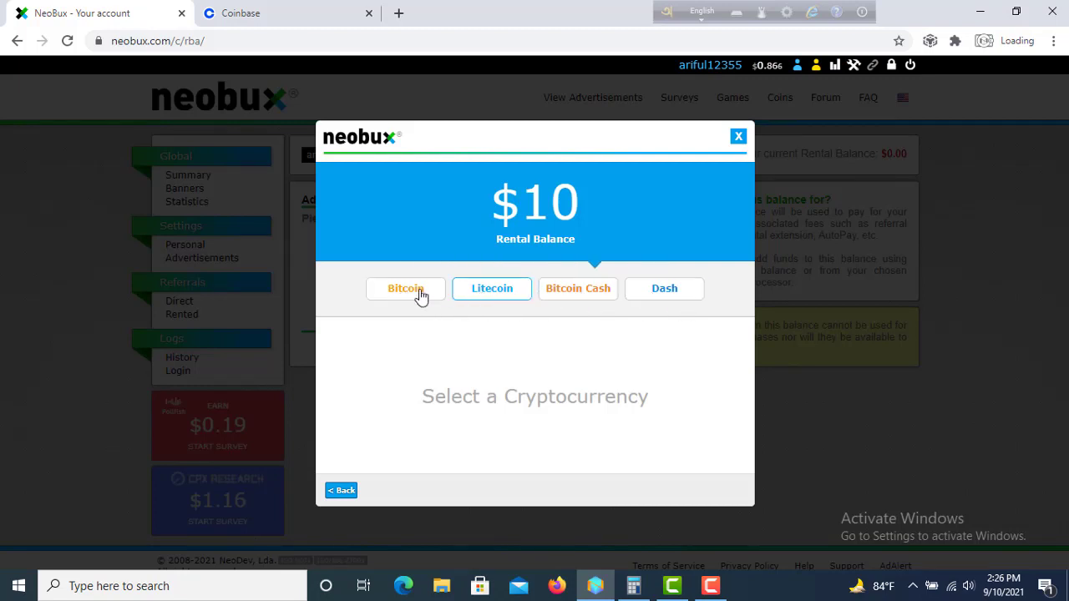
# Pay in Bitcoin (0.00022413 BTC), copy the payment address, and switch to Coinbase.
pyautogui.click(411, 292)
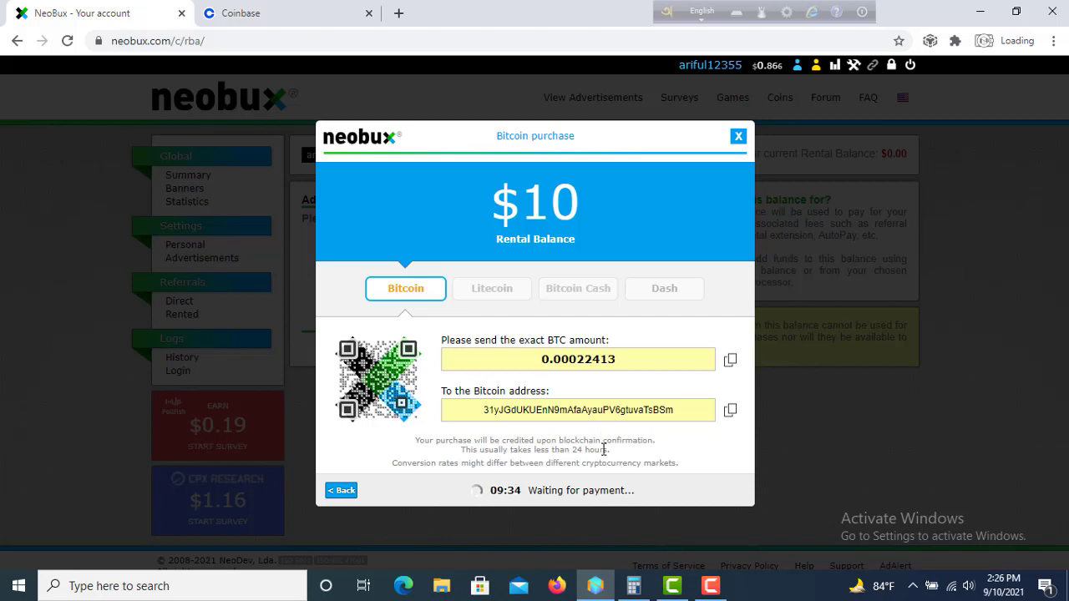
pyautogui.click(731, 412)
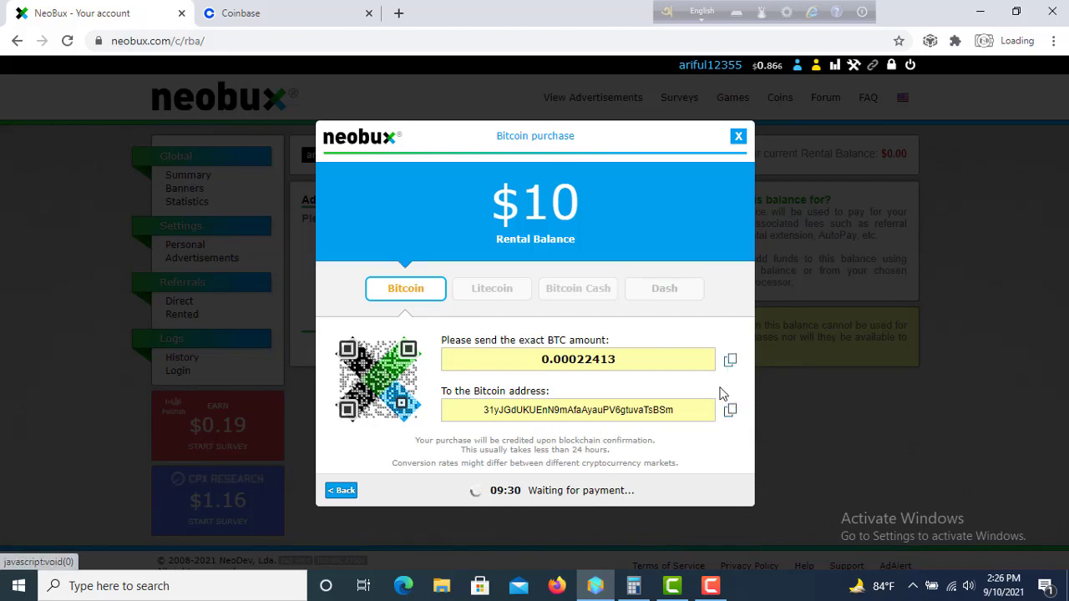
pyautogui.click(731, 411)
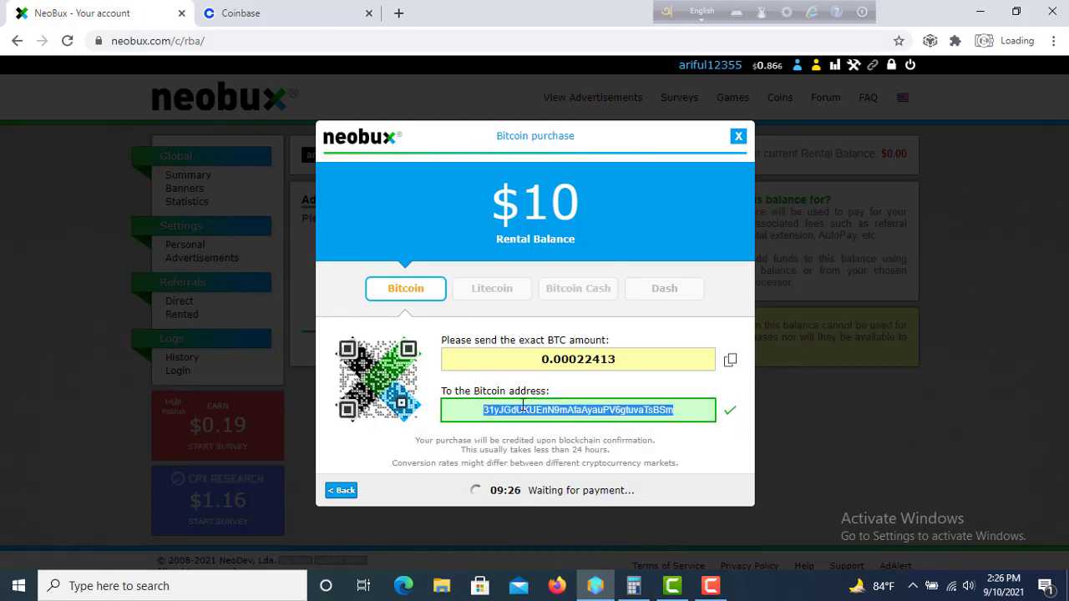
pyautogui.click(291, 11)
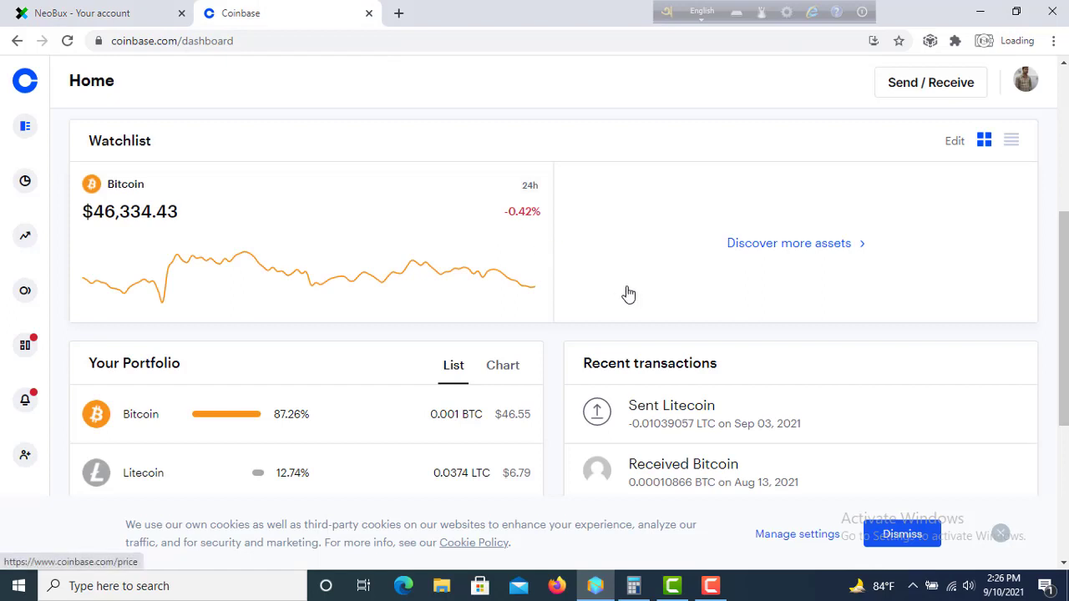
# Paste the NeoBux payment address as recipient in Coinbase's Bitcoin wallet send form.
pyautogui.click(135, 419)
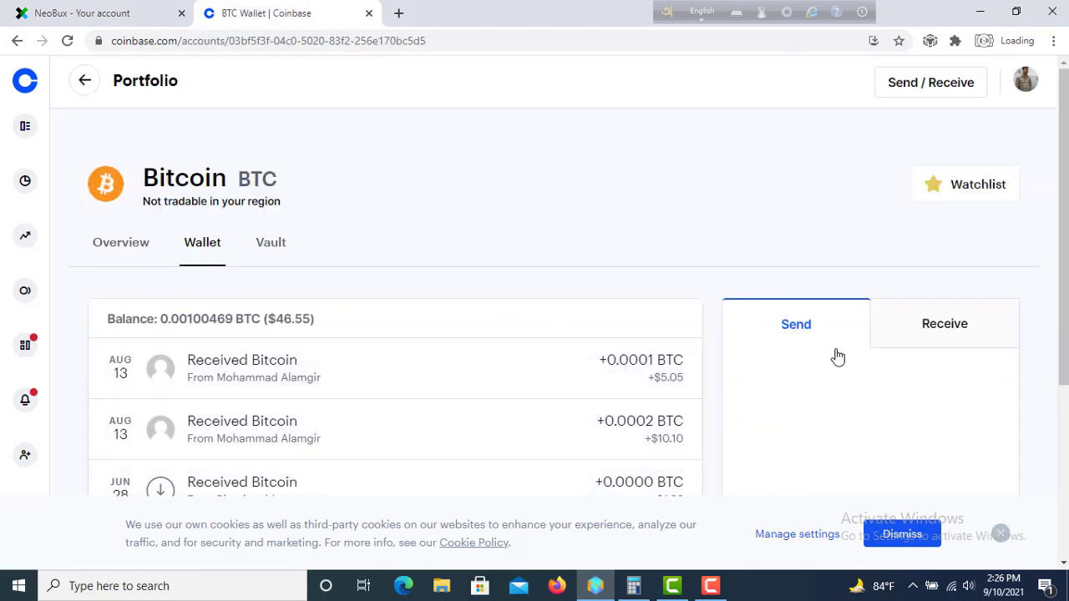
pyautogui.scroll(-3, 837, 357)
pyautogui.scroll(3, 839, 351)
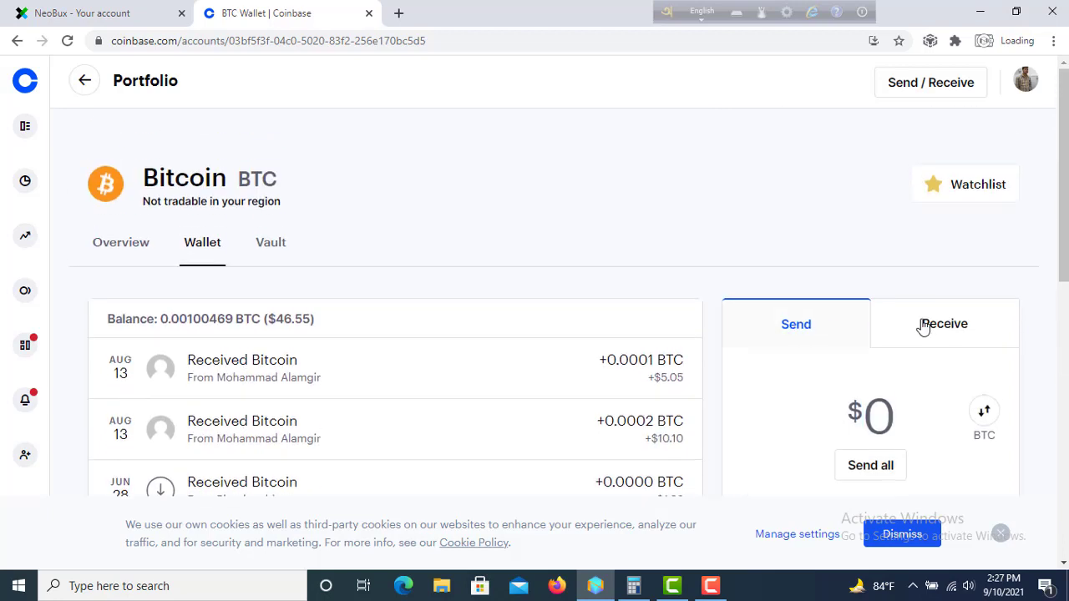
pyautogui.click(879, 422)
pyautogui.scroll(-3, 886, 441)
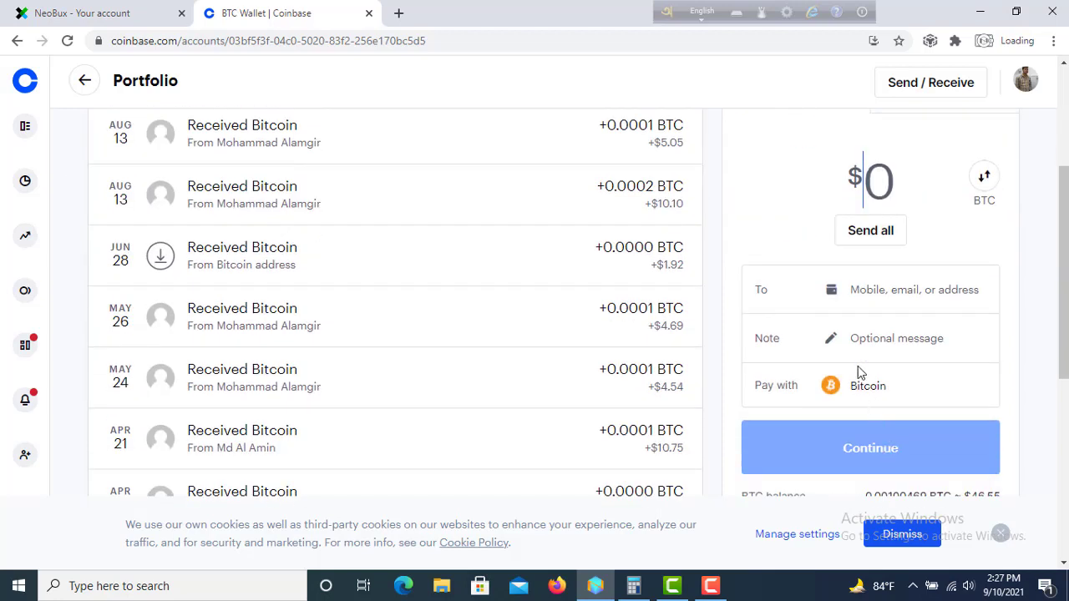
pyautogui.rightClick(853, 289)
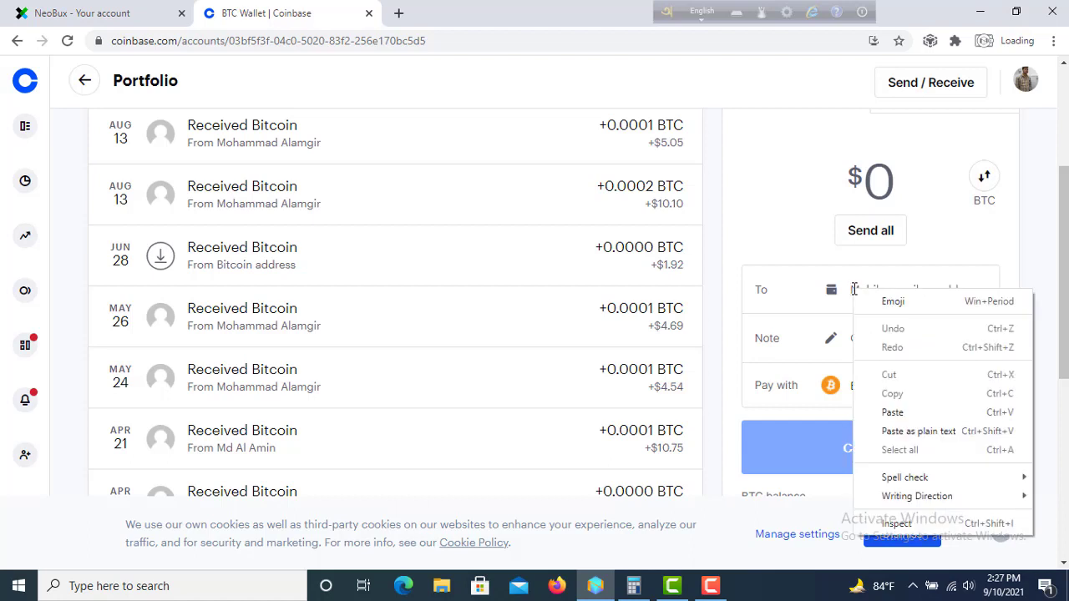
pyautogui.click(904, 414)
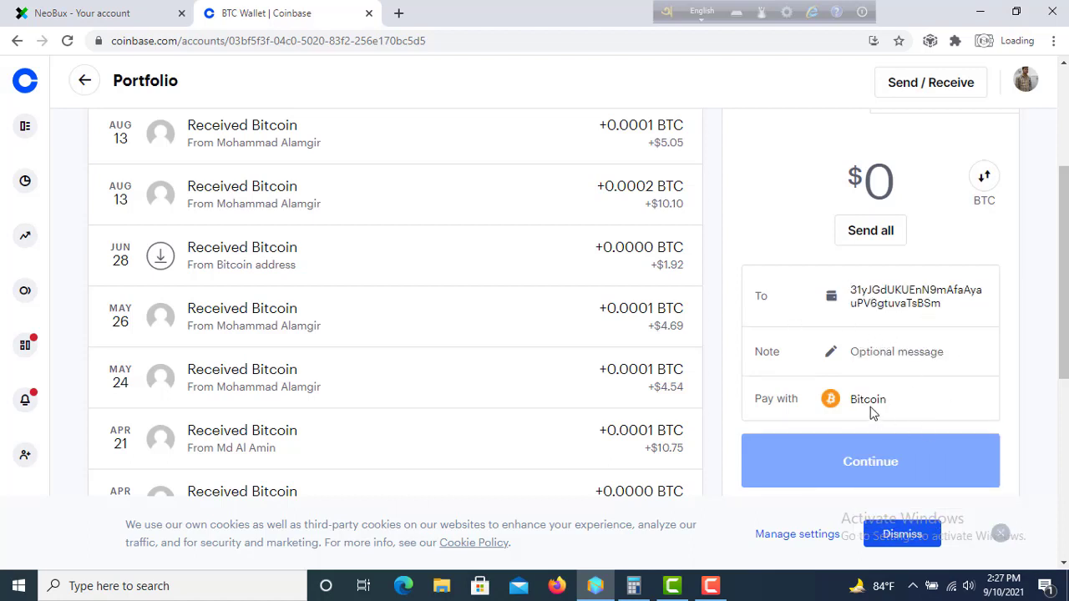
pyautogui.click(71, 10)
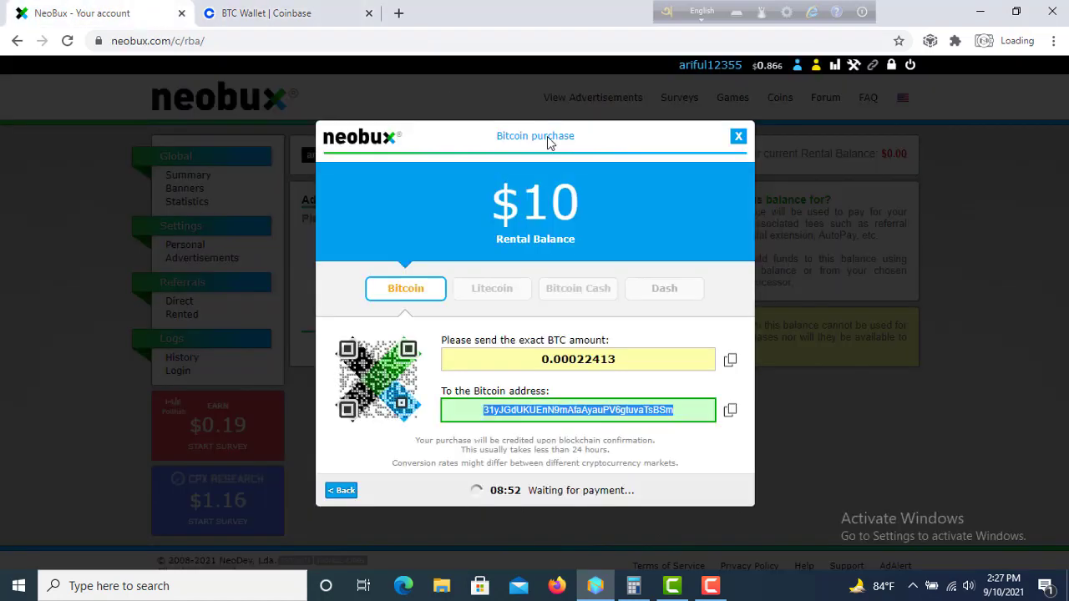
# Copy the BTC amount from NeoBux and paste it into Coinbase's send amount.
pyautogui.click(729, 363)
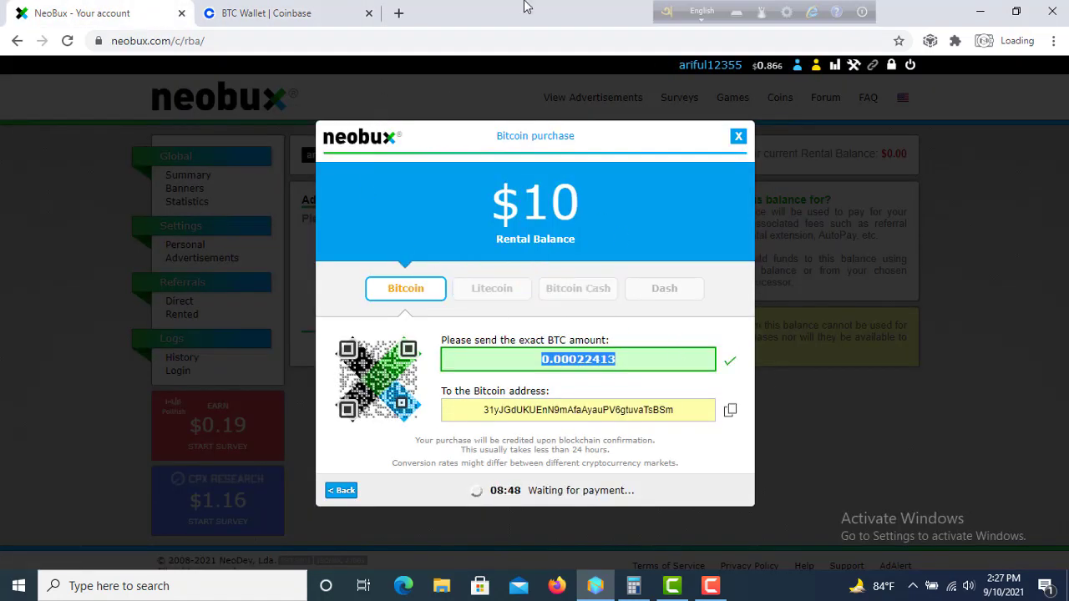
pyautogui.click(281, 10)
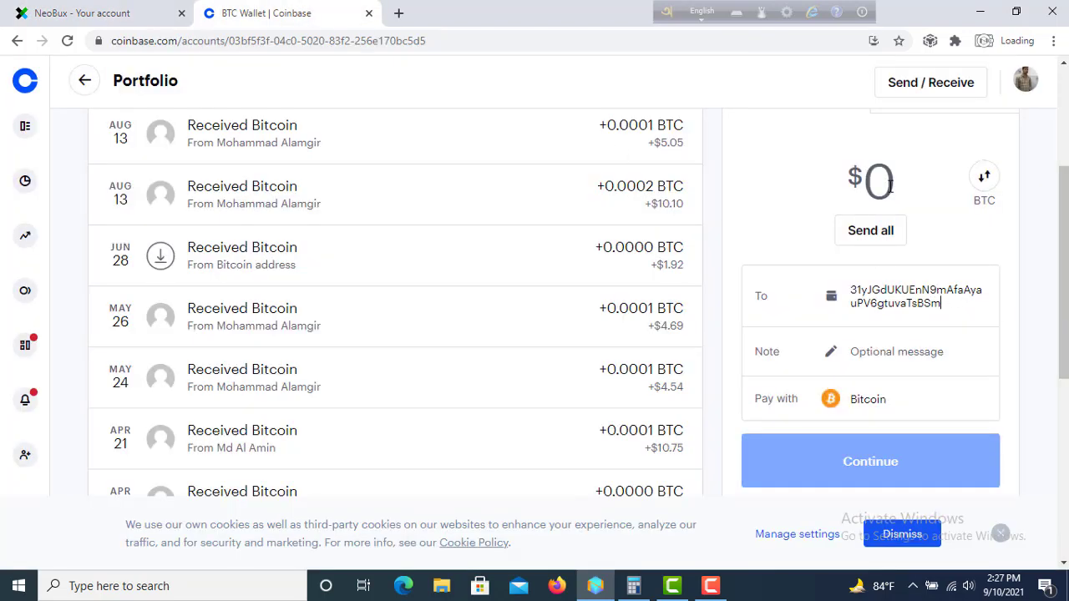
pyautogui.click(90, 13)
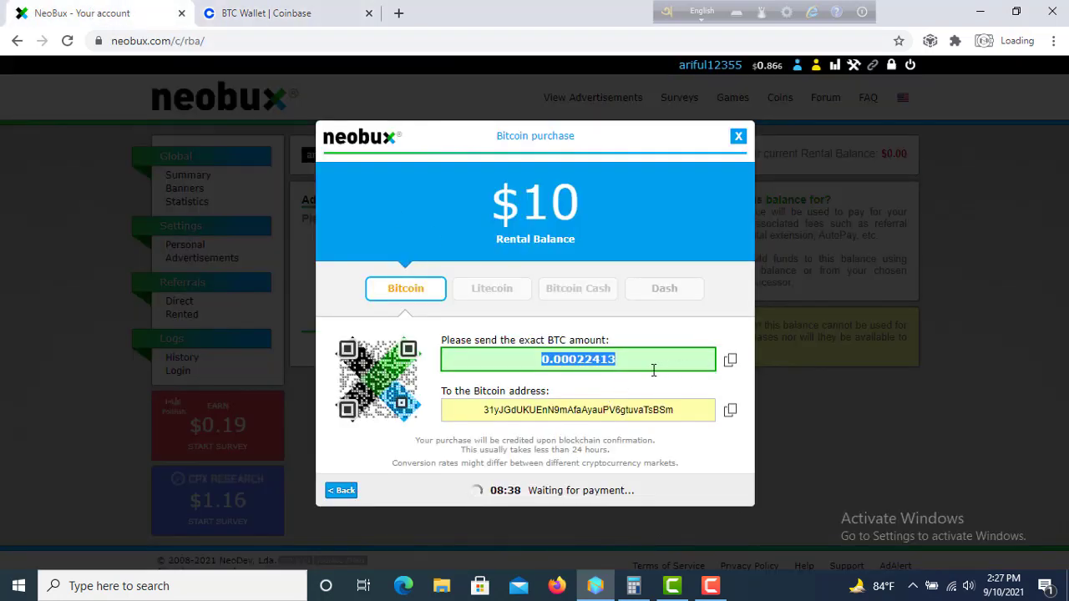
pyautogui.click(266, 13)
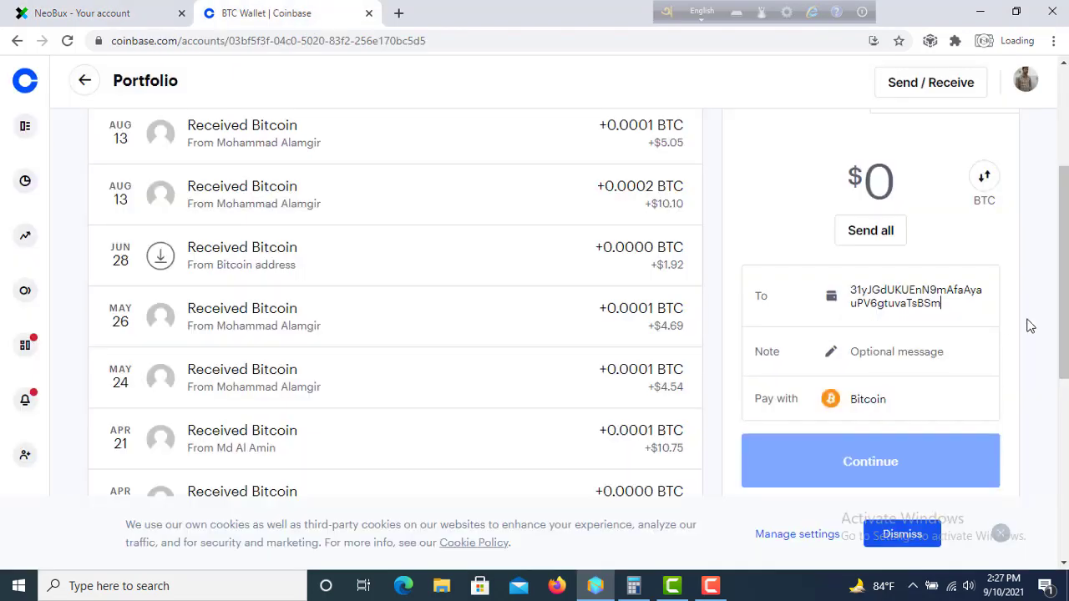
pyautogui.click(865, 171)
pyautogui.rightClick(864, 172)
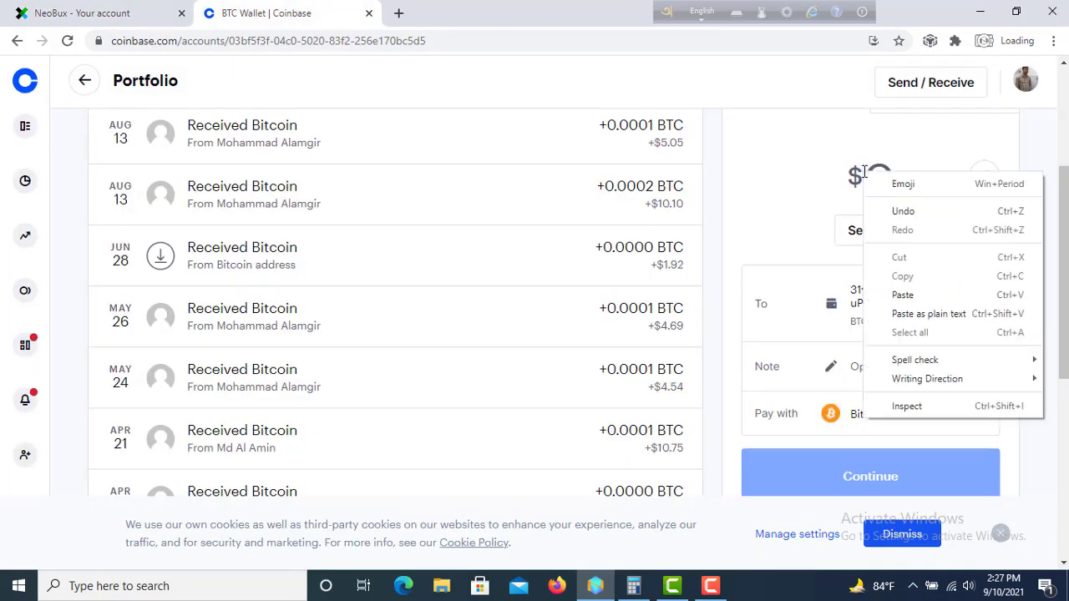
pyautogui.click(914, 294)
pyautogui.press('Return')
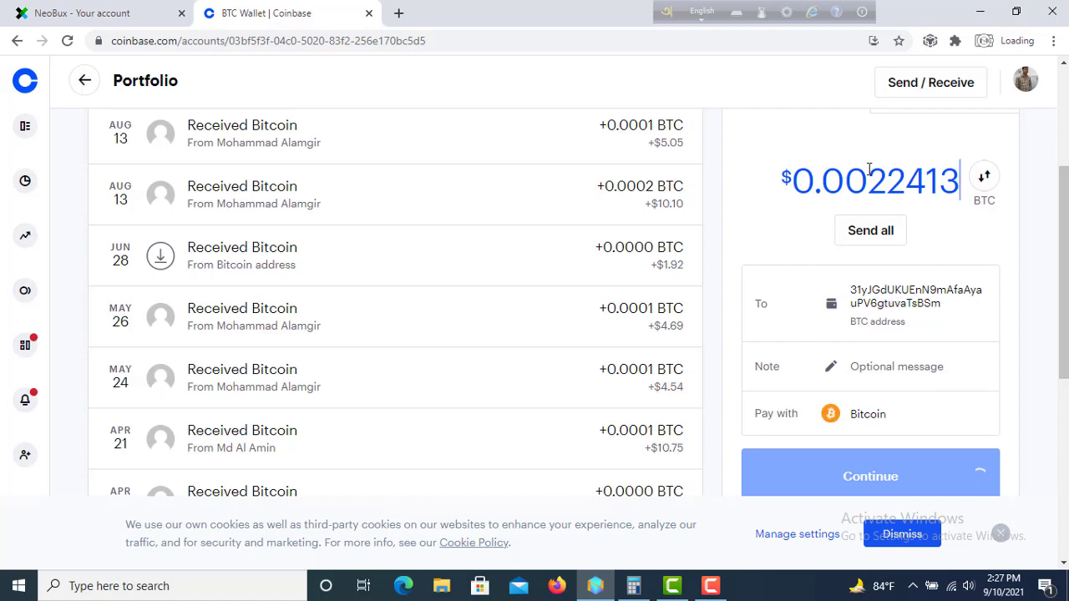
pyautogui.scroll(-2, 948, 388)
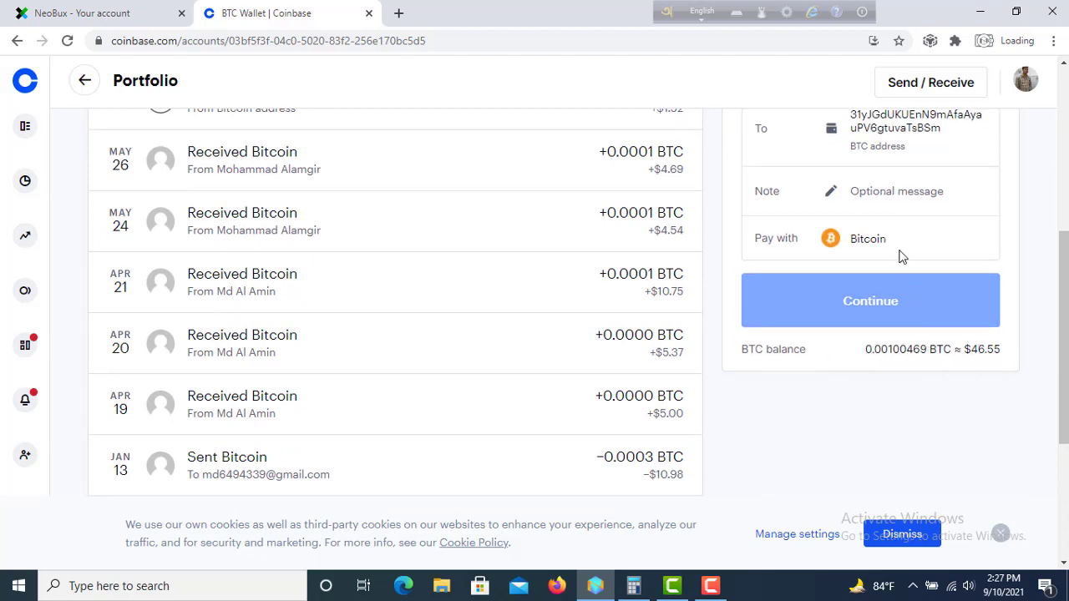
pyautogui.scroll(2, 888, 302)
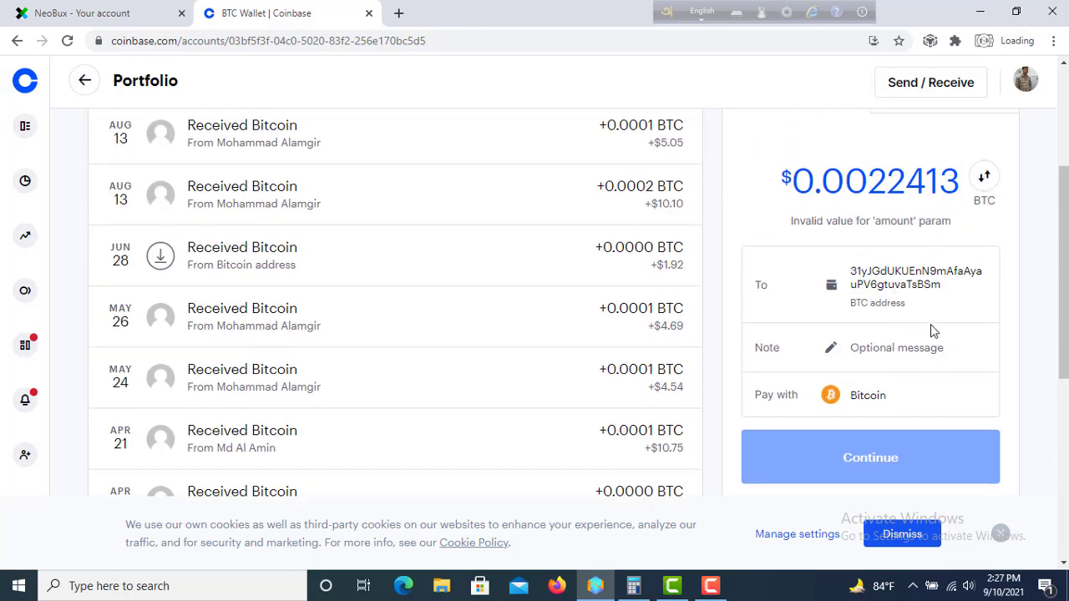
pyautogui.scroll(2, 930, 318)
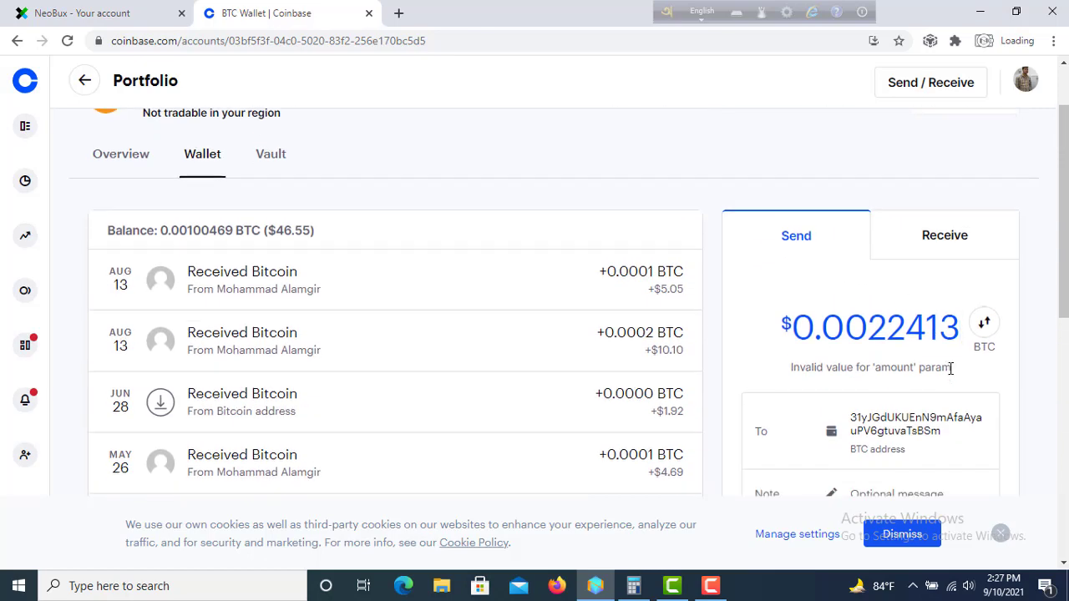
pyautogui.scroll(-2, 950, 368)
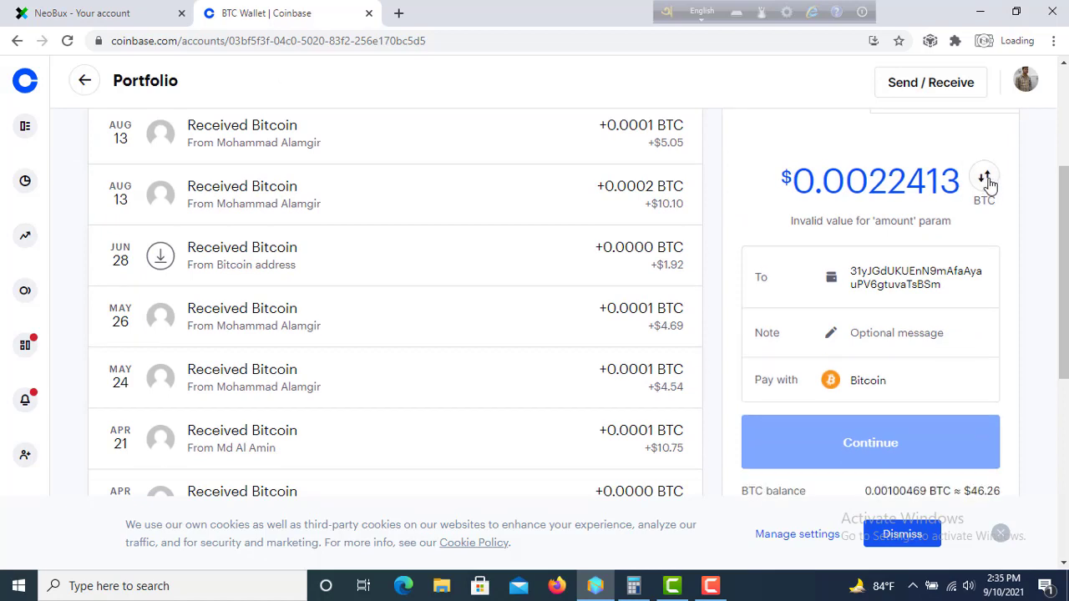
# Switch the Coinbase amount to BTC and replace it with exactly 0.00022413 BTC.
pyautogui.click(986, 179)
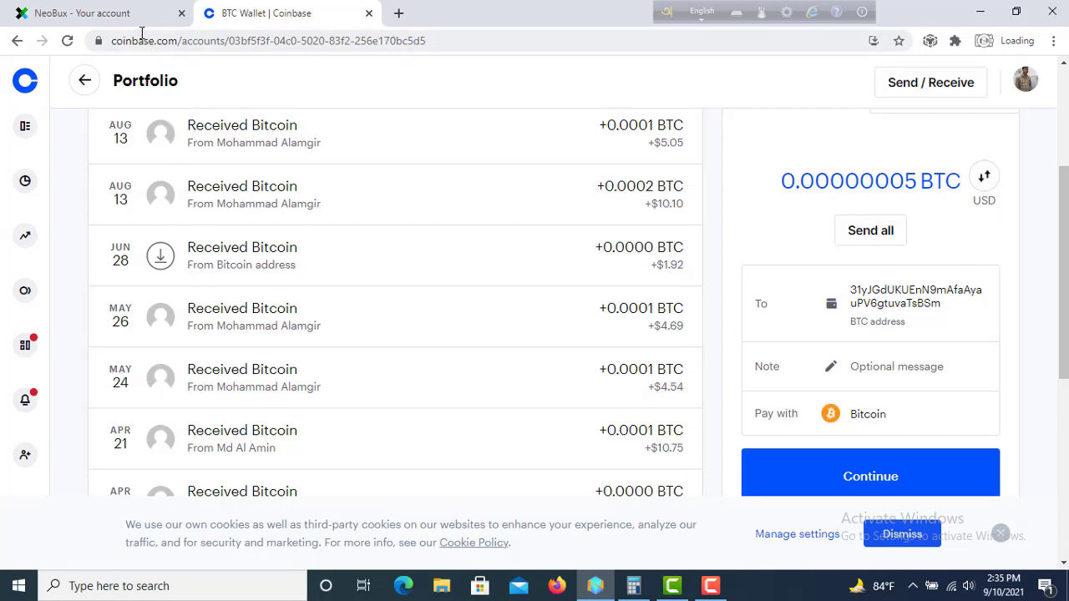
pyautogui.click(94, 13)
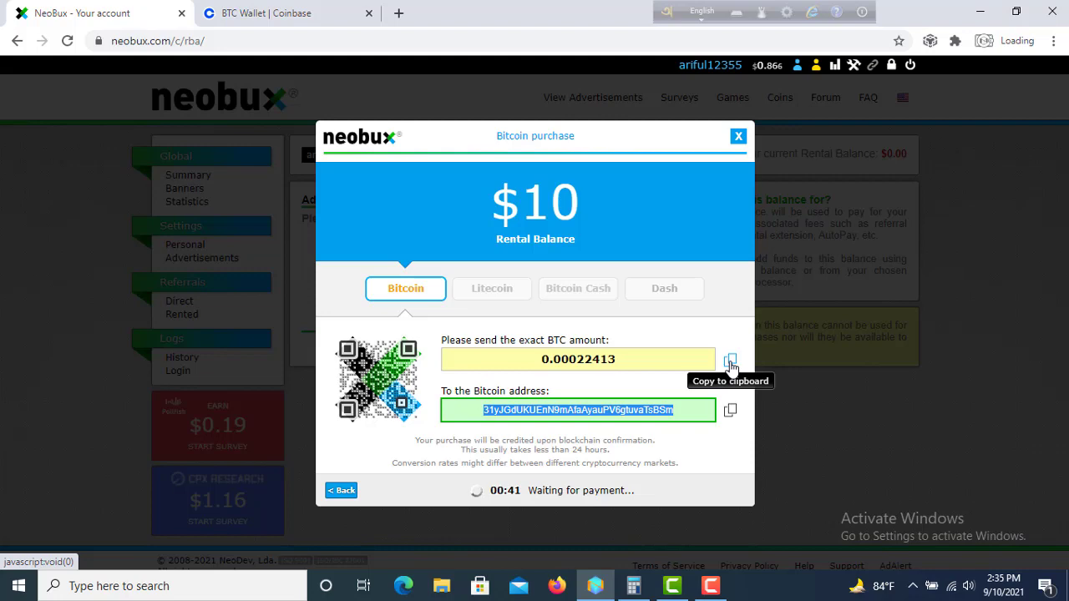
pyautogui.click(730, 360)
pyautogui.click(284, 13)
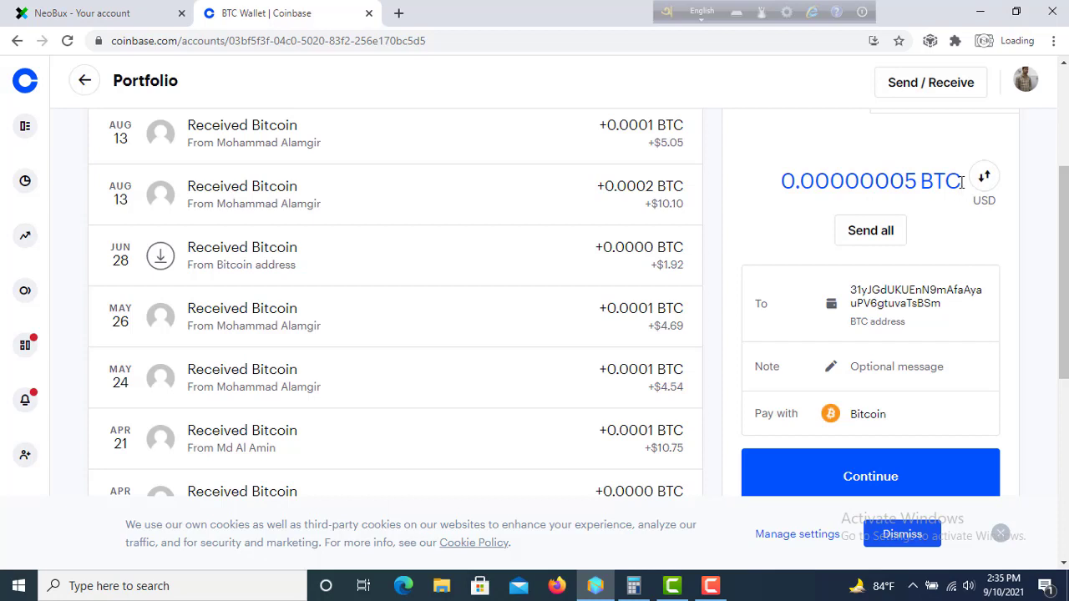
pyautogui.moveTo(962, 182); pyautogui.dragTo(912, 182)
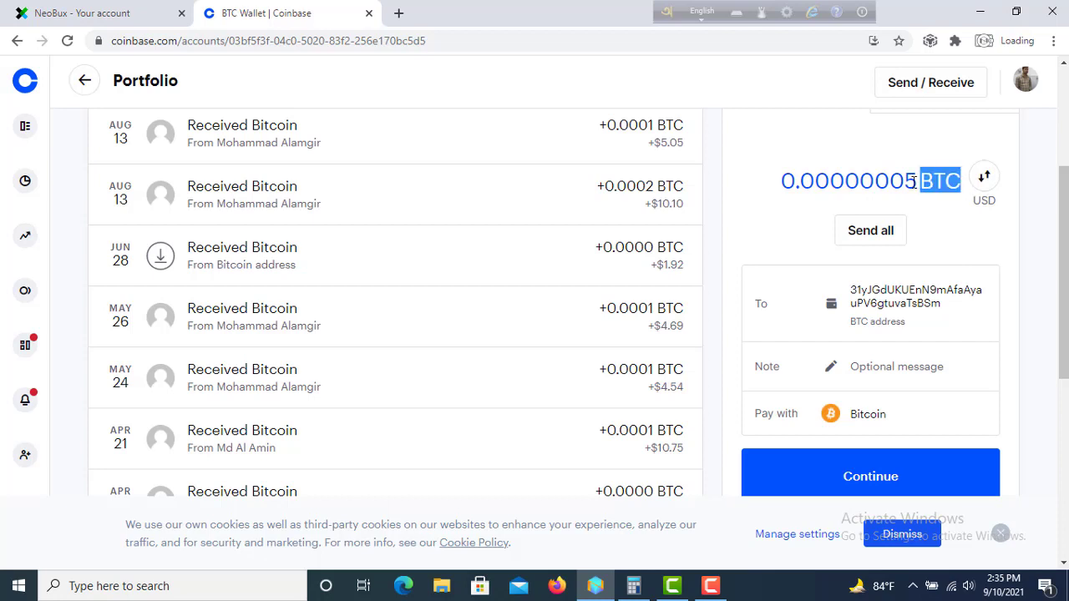
pyautogui.click(913, 184)
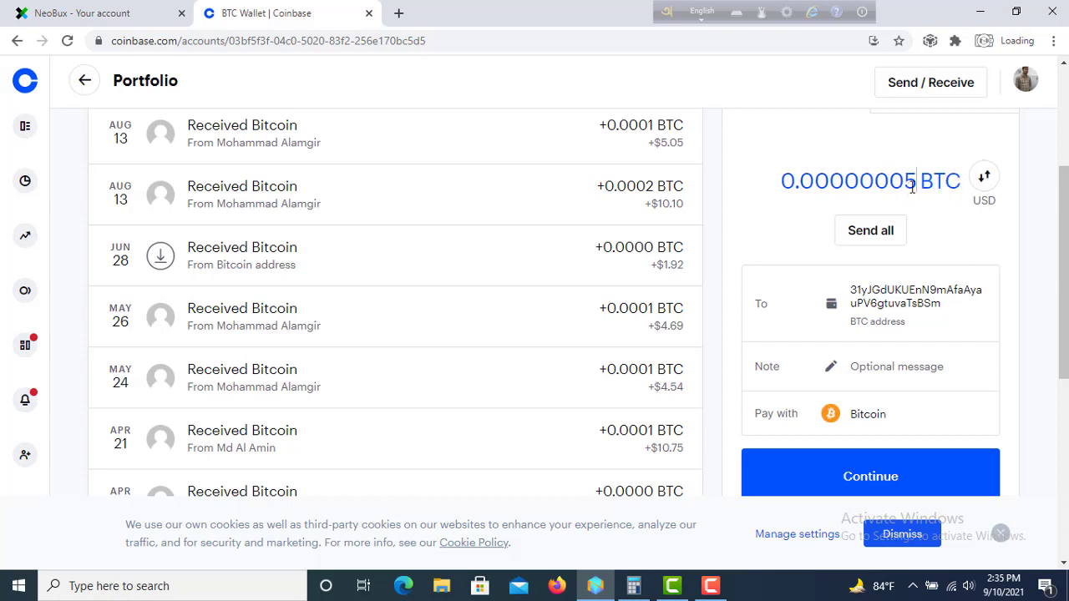
pyautogui.moveTo(914, 184); pyautogui.dragTo(786, 178)
pyautogui.press('BackSpace')
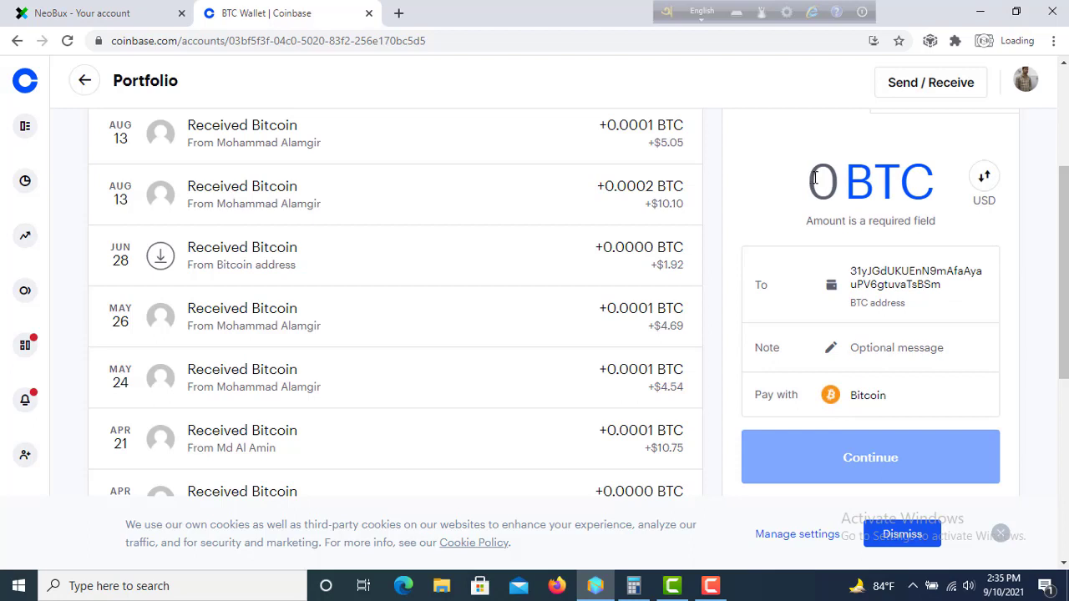
pyautogui.rightClick(815, 178)
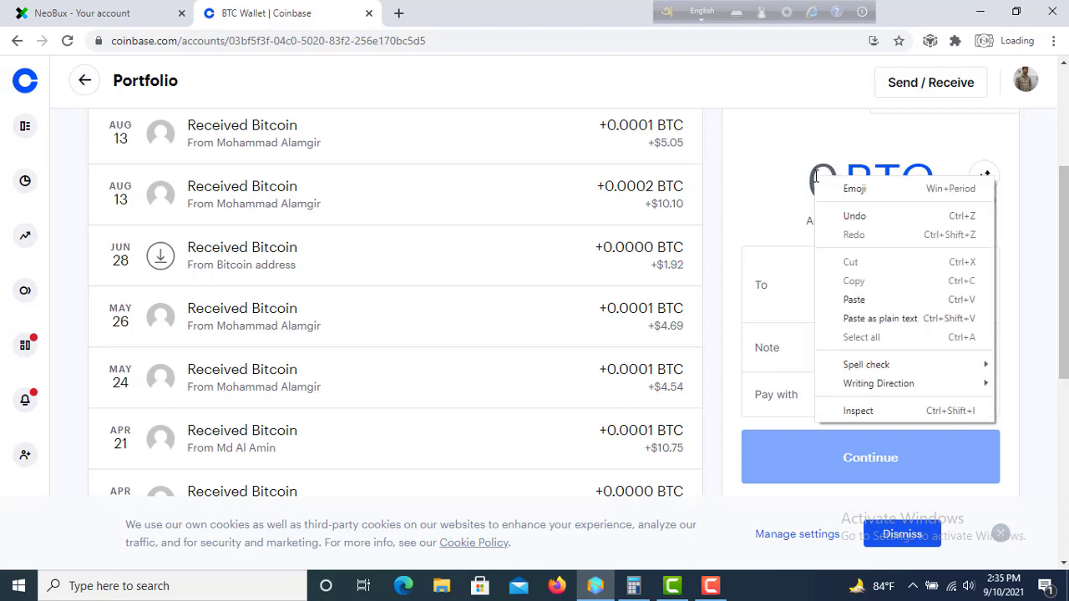
pyautogui.click(867, 302)
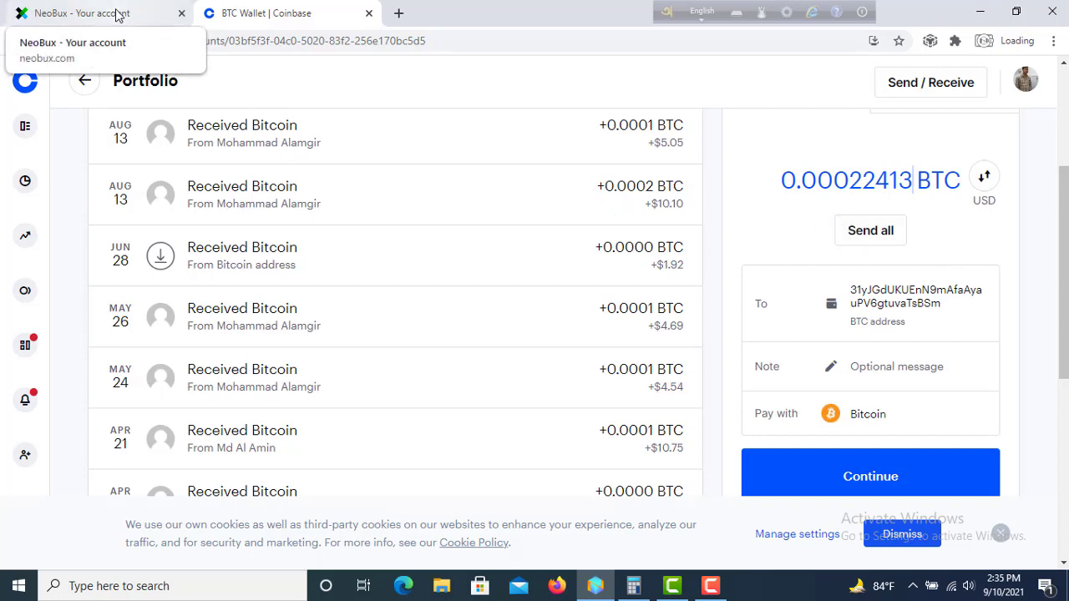
# Review and send the 0.00022413 BTC ($10.27) payment to NeoBux.
pyautogui.click(879, 483)
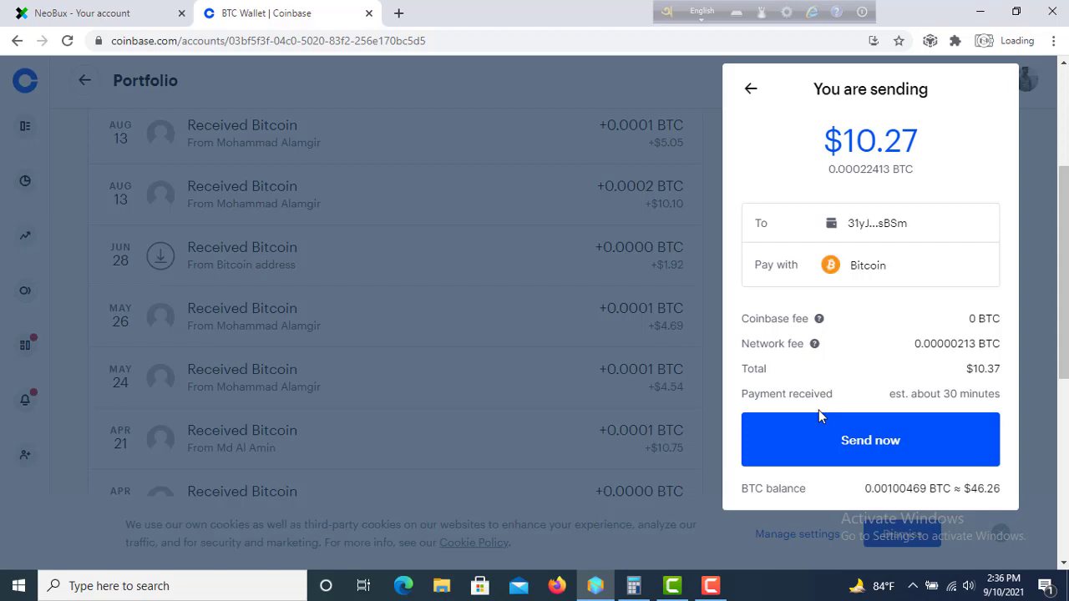
pyautogui.click(873, 443)
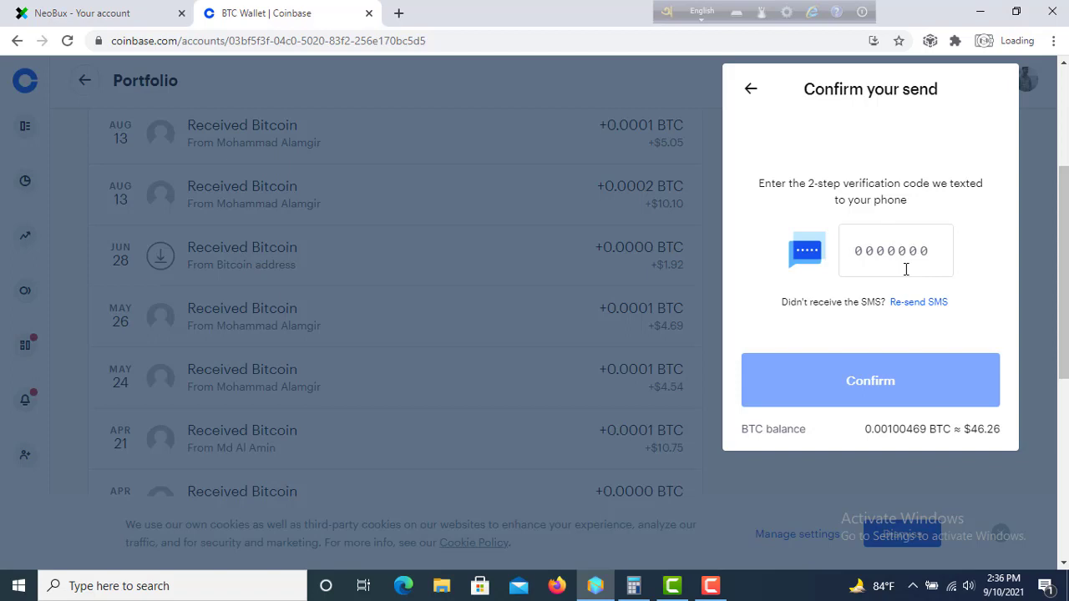
# Enter the SMS verification code and confirm the 0.00022413 BTC send.
pyautogui.click(869, 257)
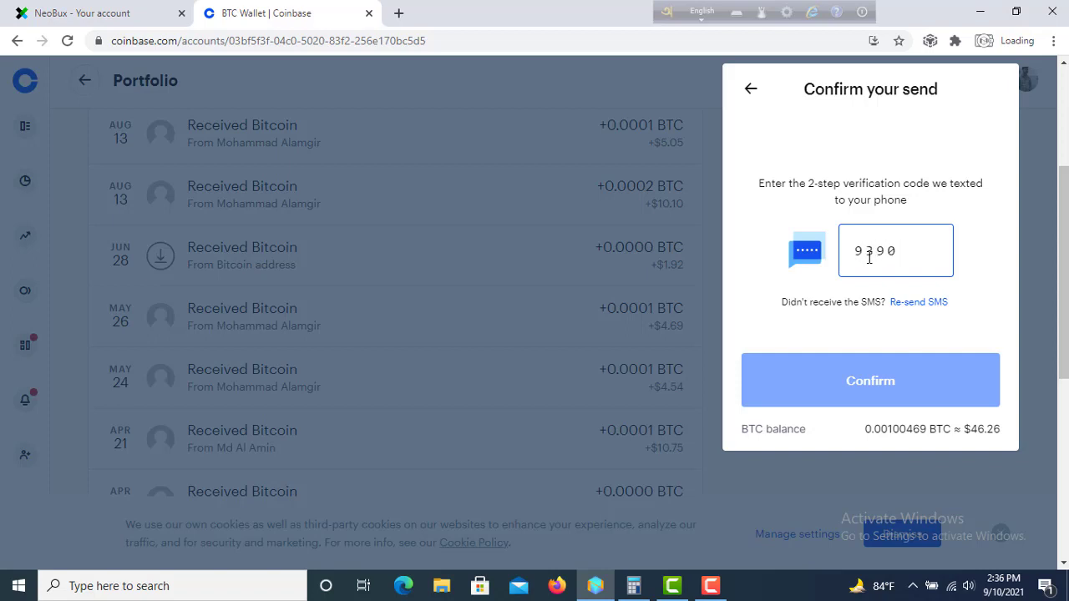
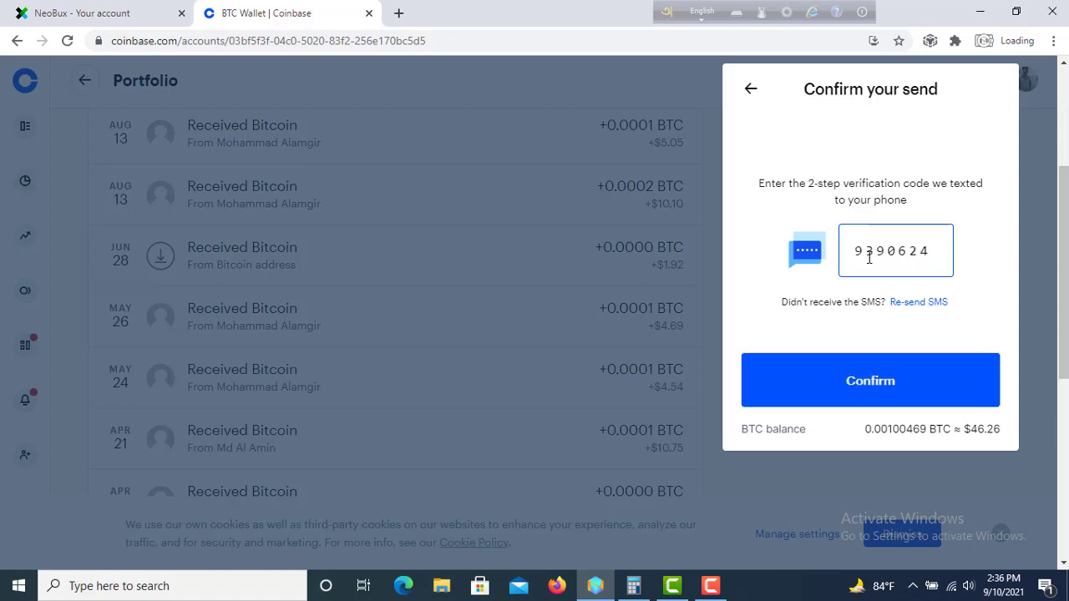
pyautogui.click(872, 386)
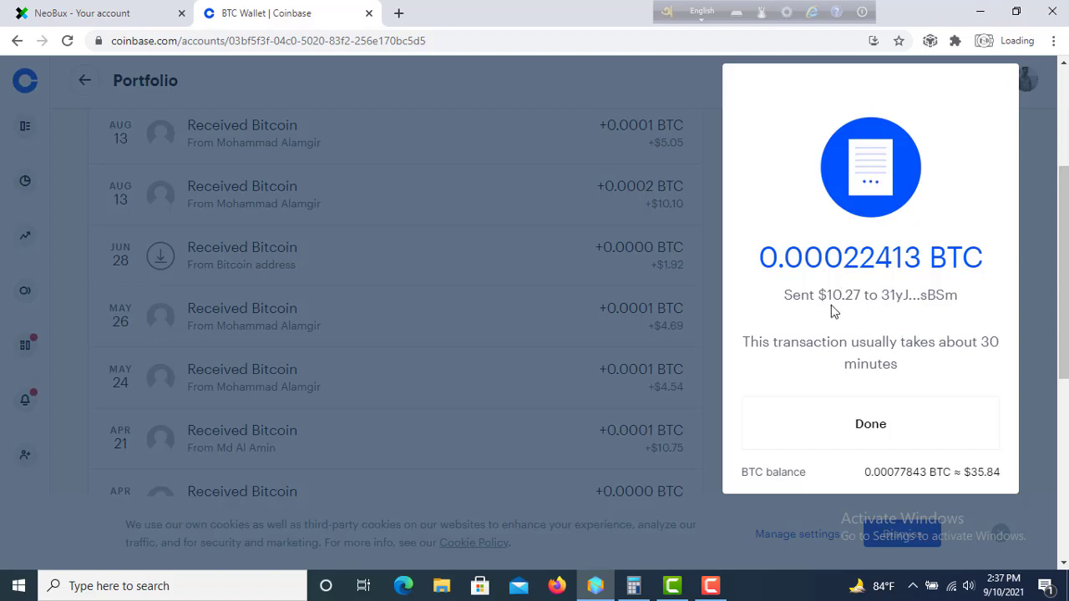
# Return to the dashboard and check the Sent Bitcoin transaction and $42.56 balance.
pyautogui.click(25, 126)
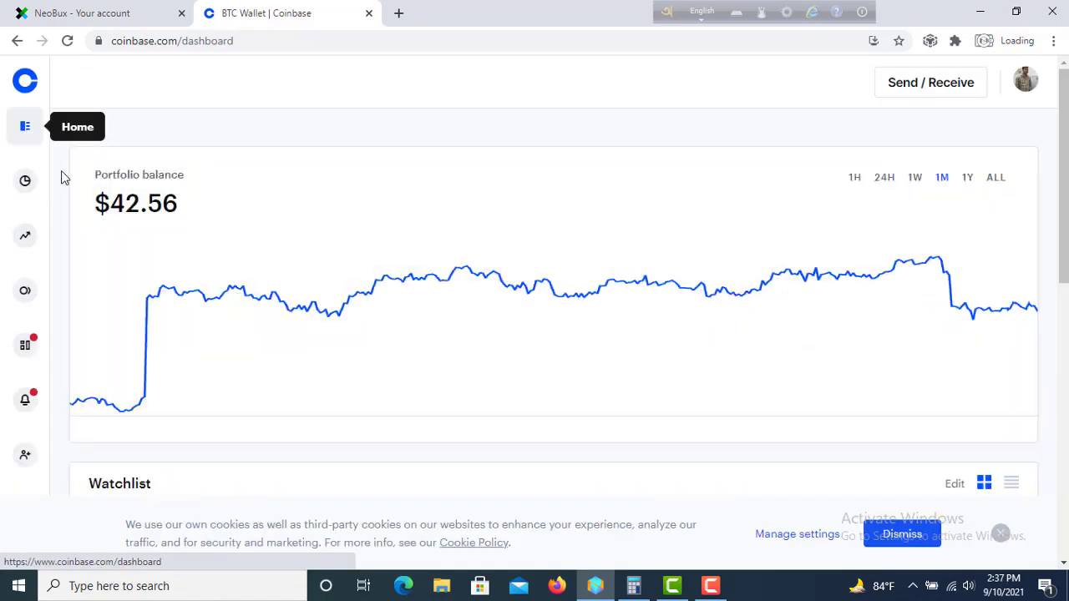
pyautogui.scroll(-4, 651, 491)
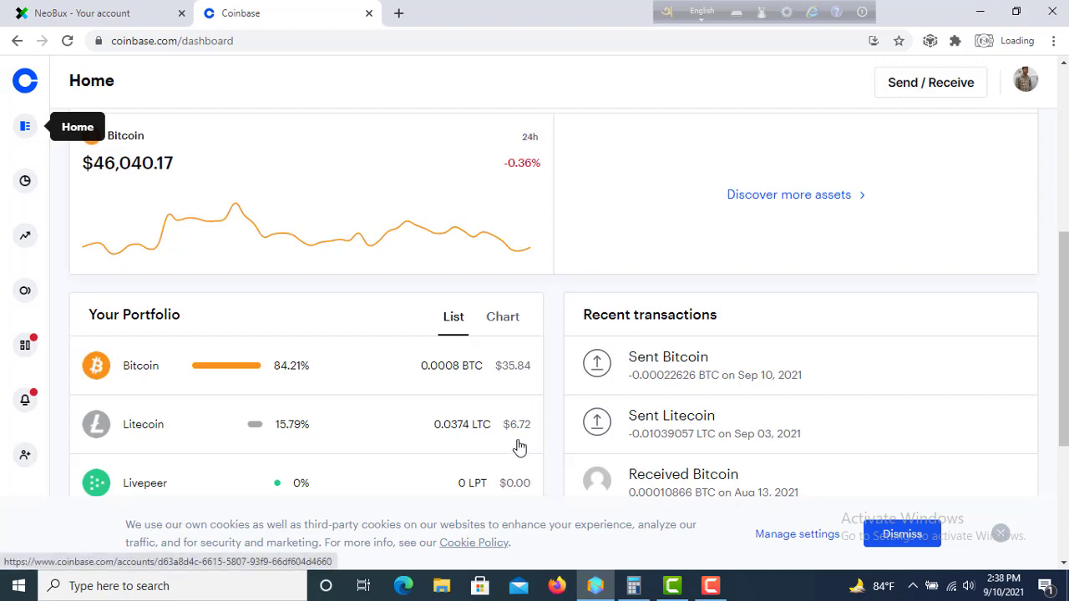
pyautogui.scroll(5, 515, 398)
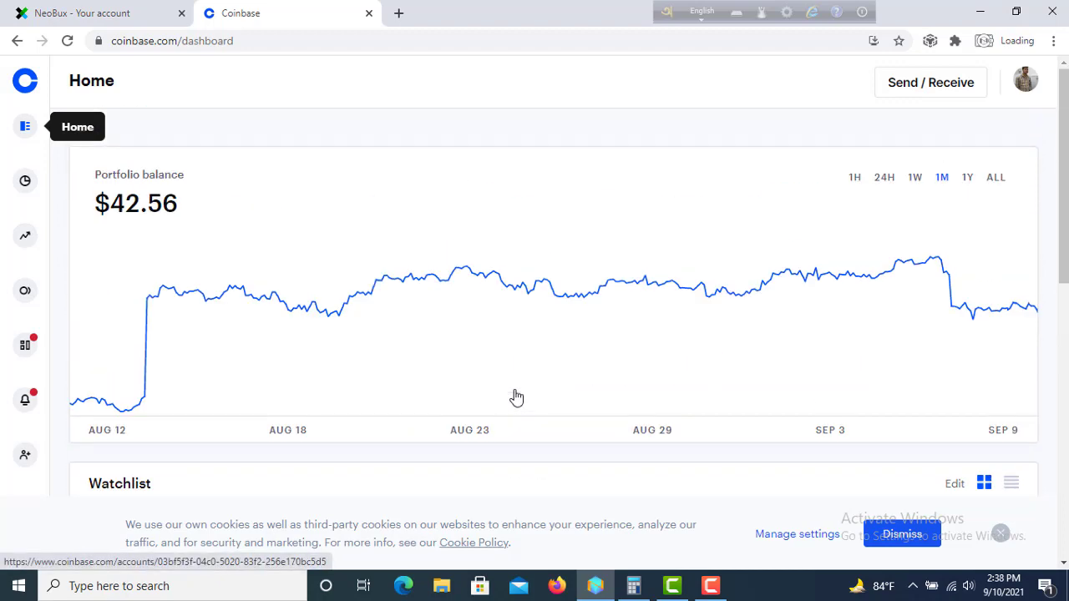
# Reload NeoBux to pick up the funded $10 rental balance.
pyautogui.click(79, 12)
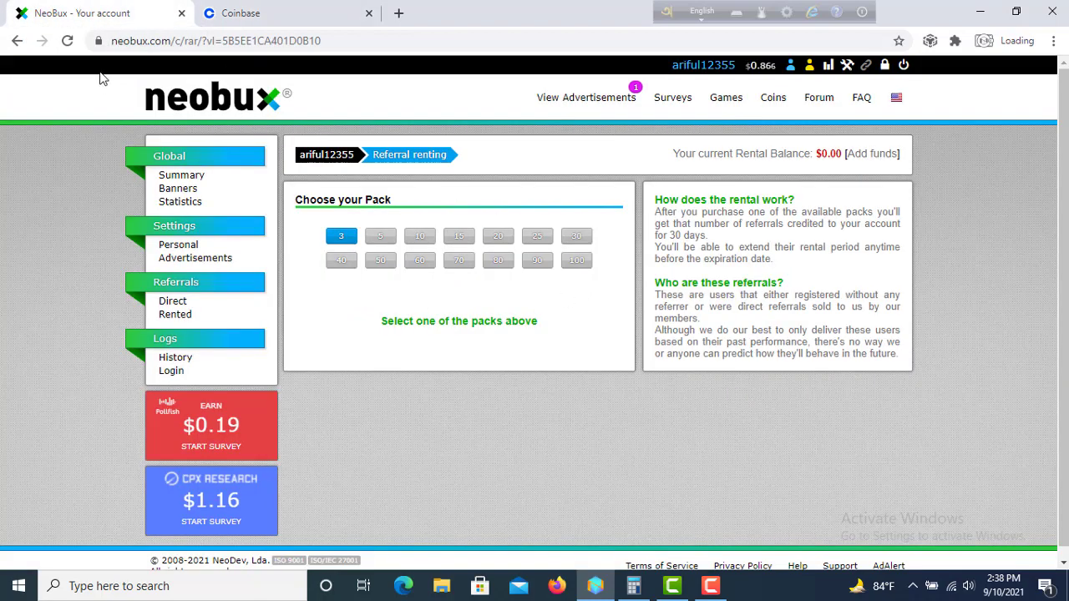
pyautogui.click(67, 40)
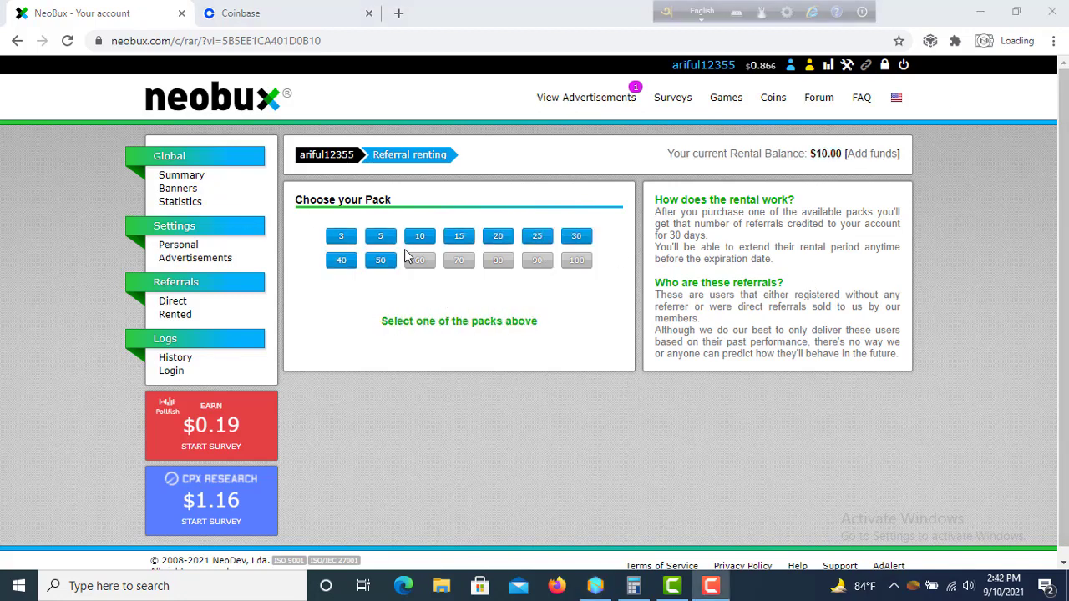
pyautogui.moveTo(385, 265)
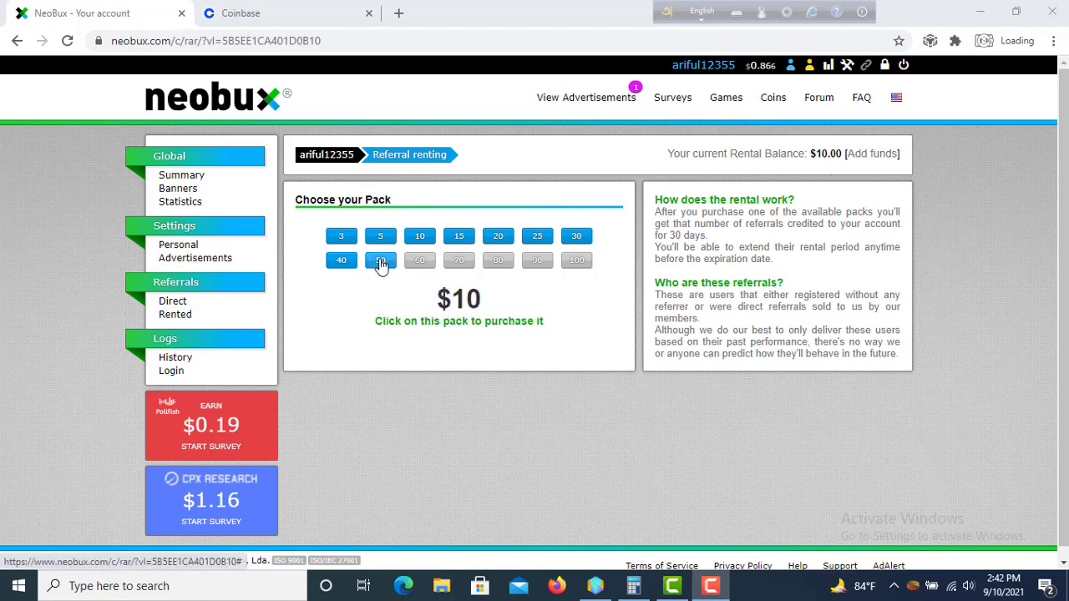
# Rent the 50-referral pack for $10.00 from the referral renting page.
pyautogui.click(690, 67)
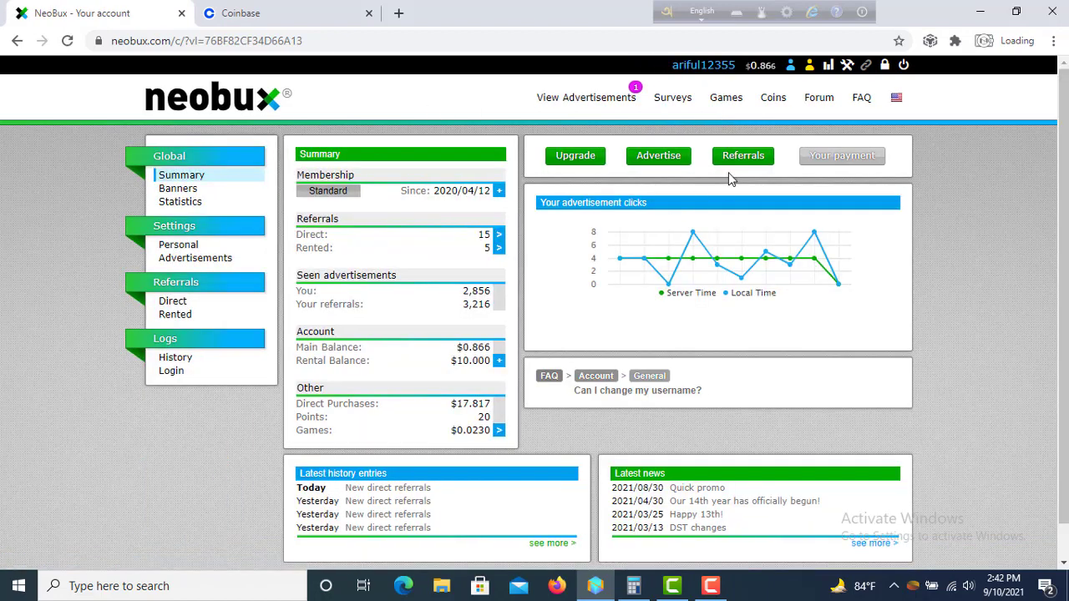
pyautogui.click(743, 157)
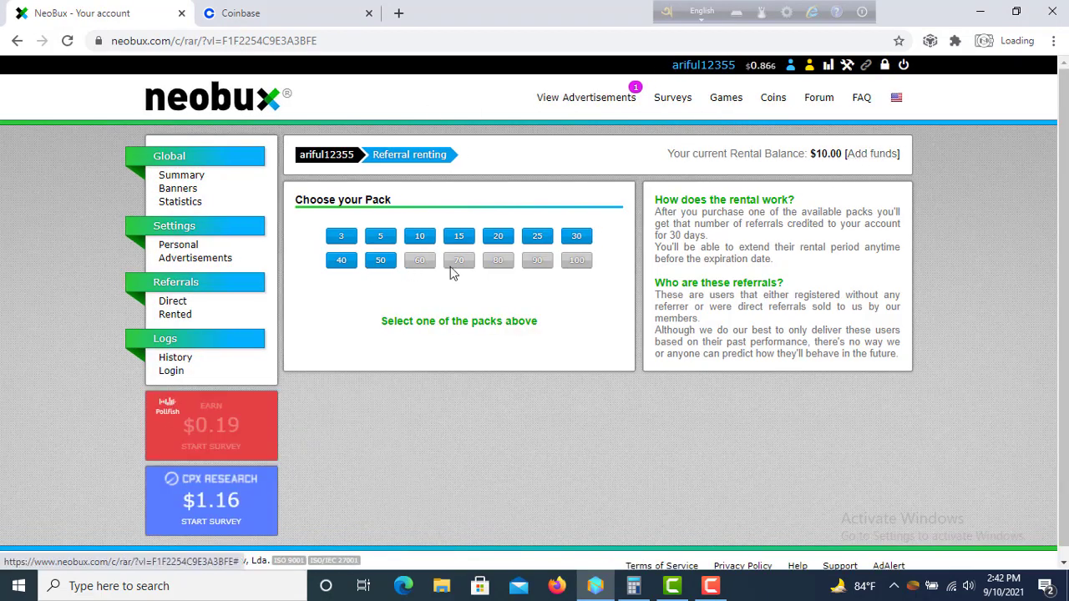
pyautogui.click(381, 262)
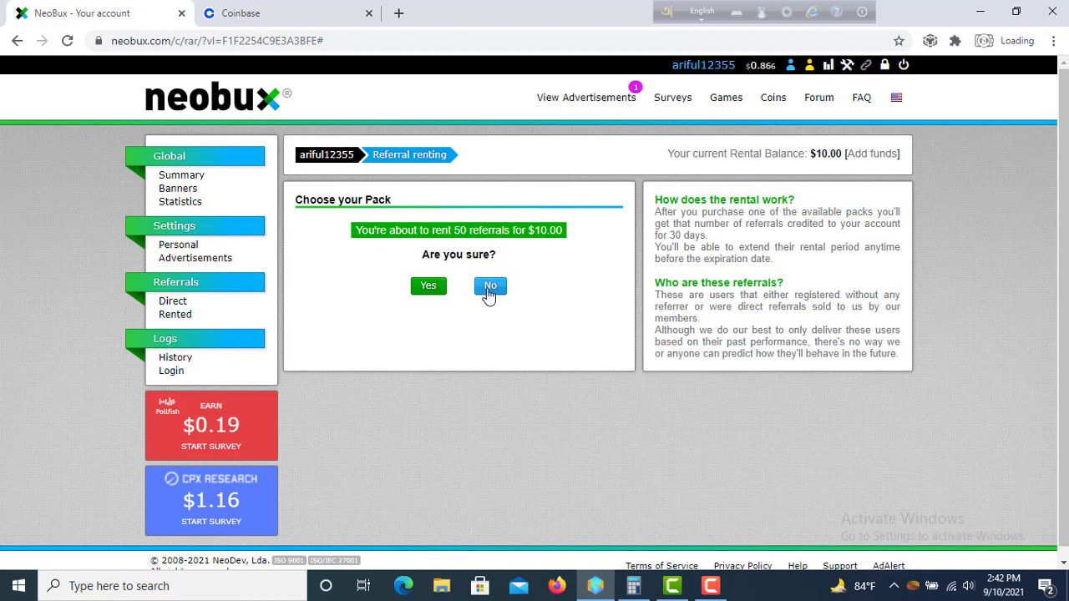
pyautogui.click(429, 287)
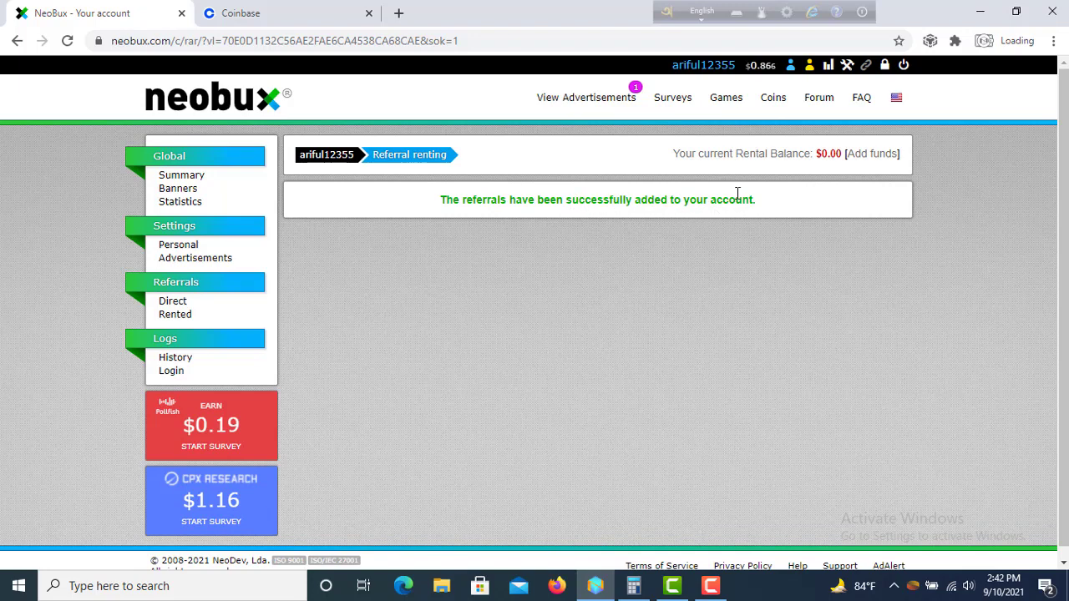
# Review the 55 rented referrals, including the 50 new ones rented today at 14:42 with no clicks.
pyautogui.click(809, 66)
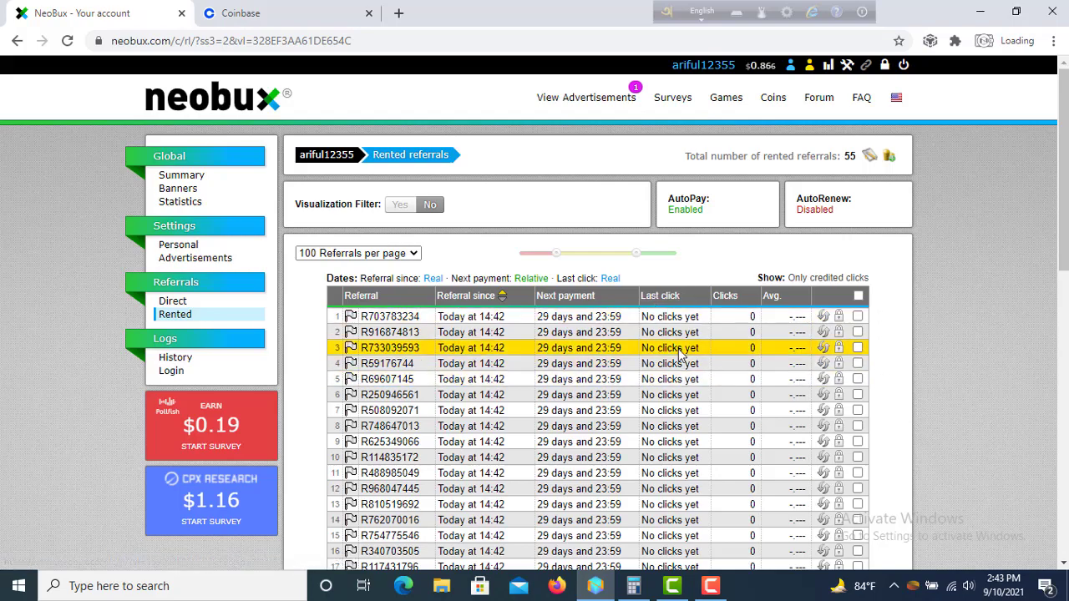
pyautogui.scroll(-1, 685, 358)
pyautogui.scroll(-8, 685, 357)
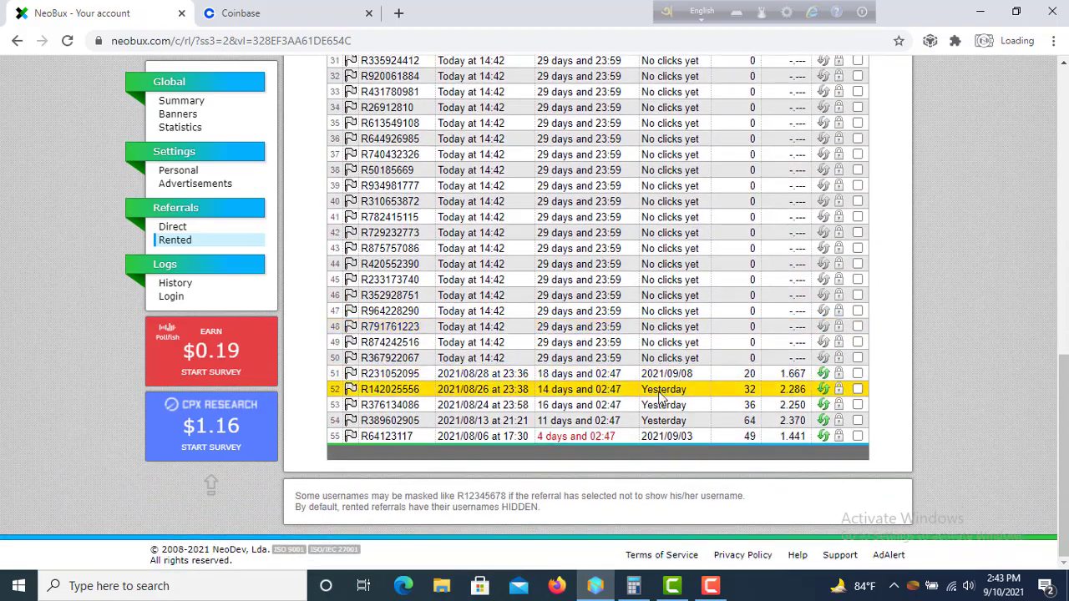
pyautogui.scroll(10, 729, 430)
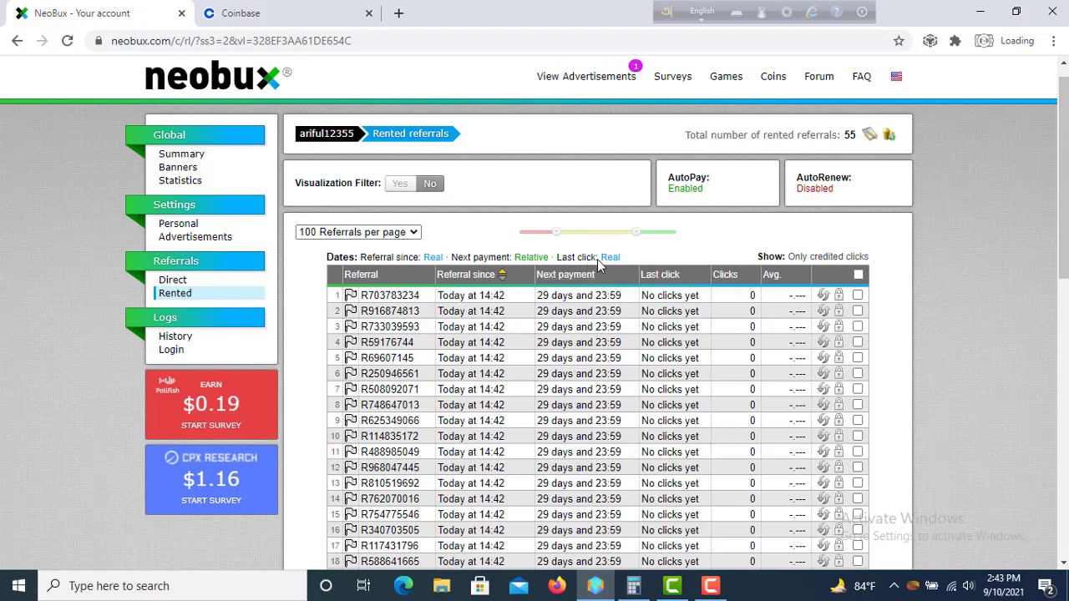
pyautogui.scroll(-8, 601, 268)
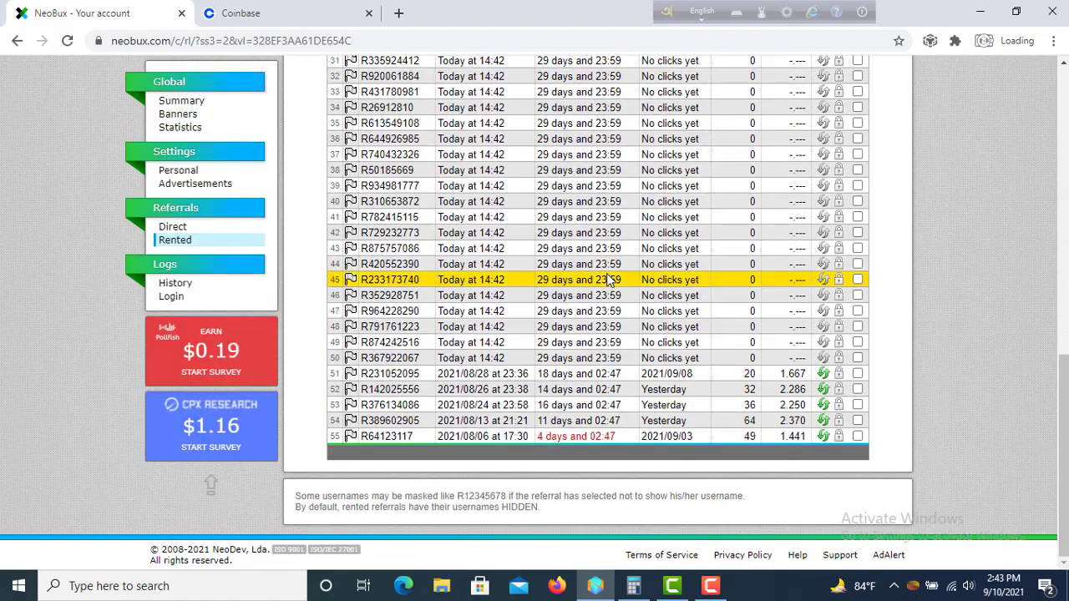
pyautogui.scroll(8, 608, 280)
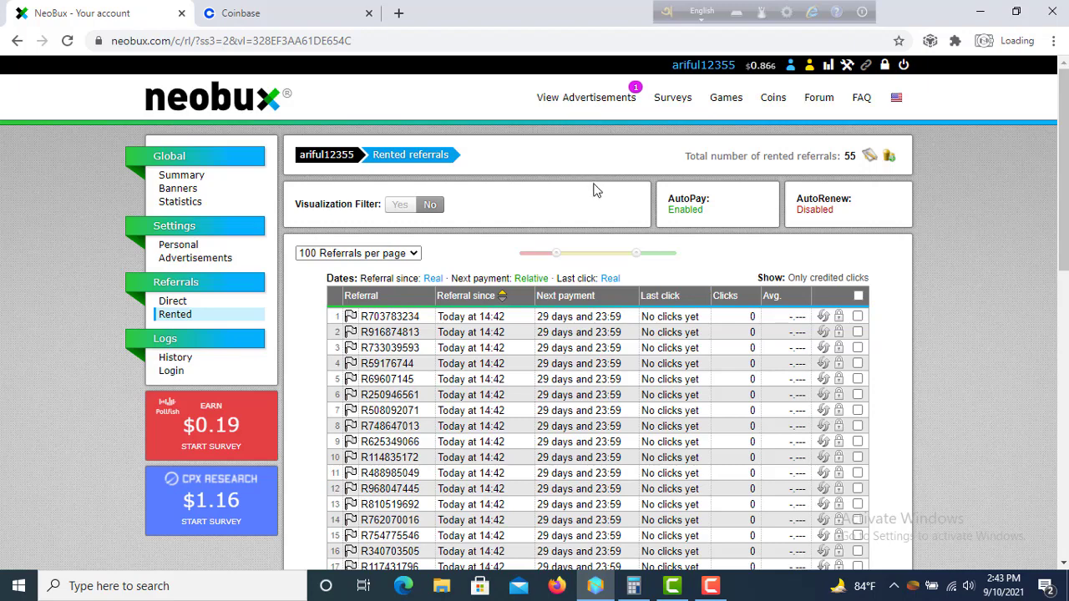
pyautogui.scroll(-8, 616, 162)
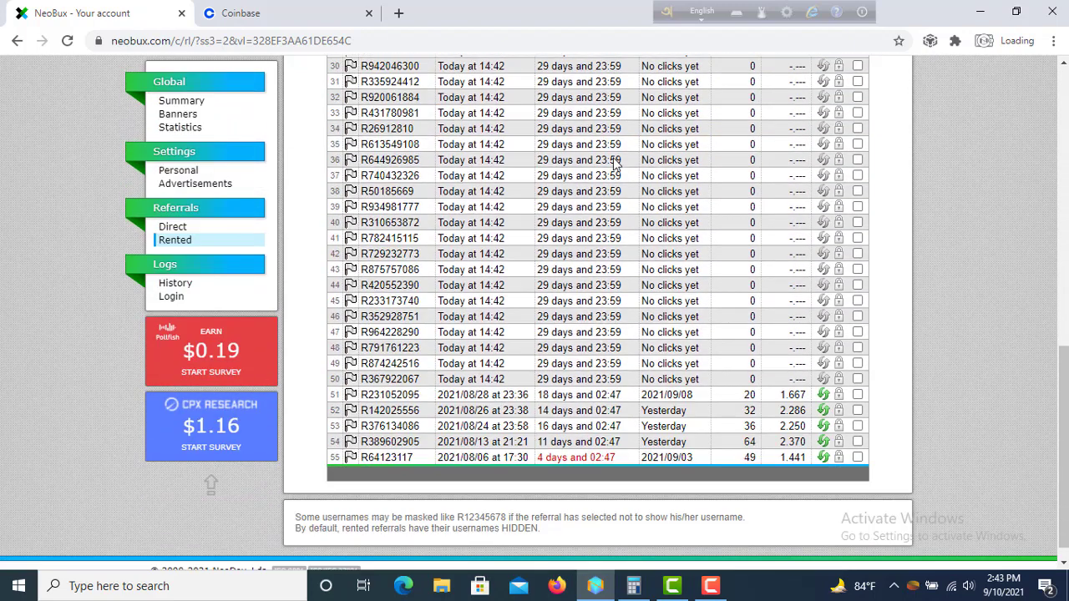
pyautogui.scroll(8, 577, 342)
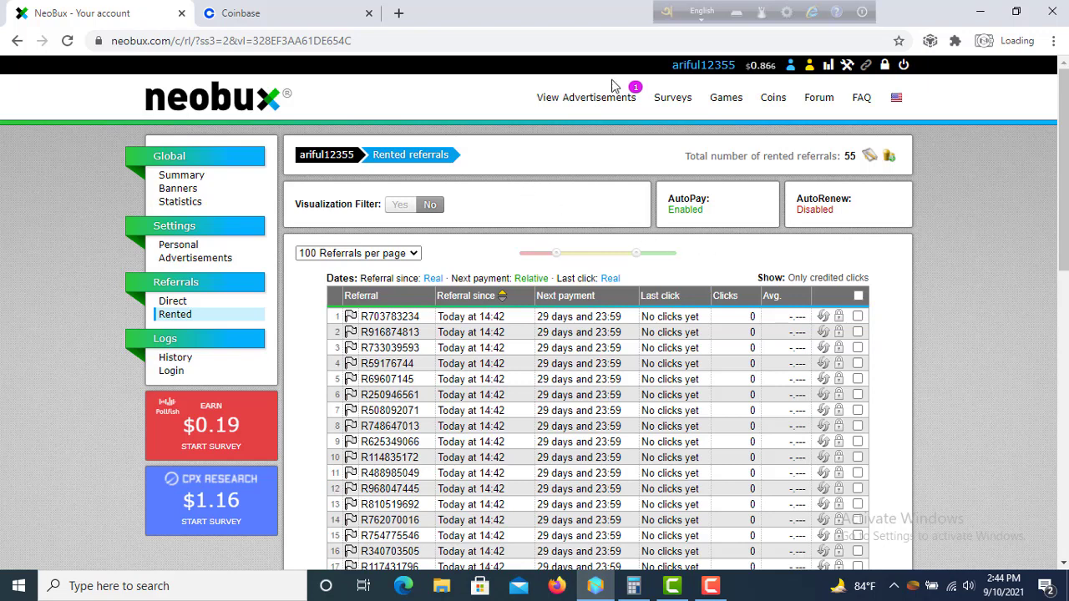
# Go through View Advertisements to the Games page paying $0.001 per game session.
pyautogui.click(553, 102)
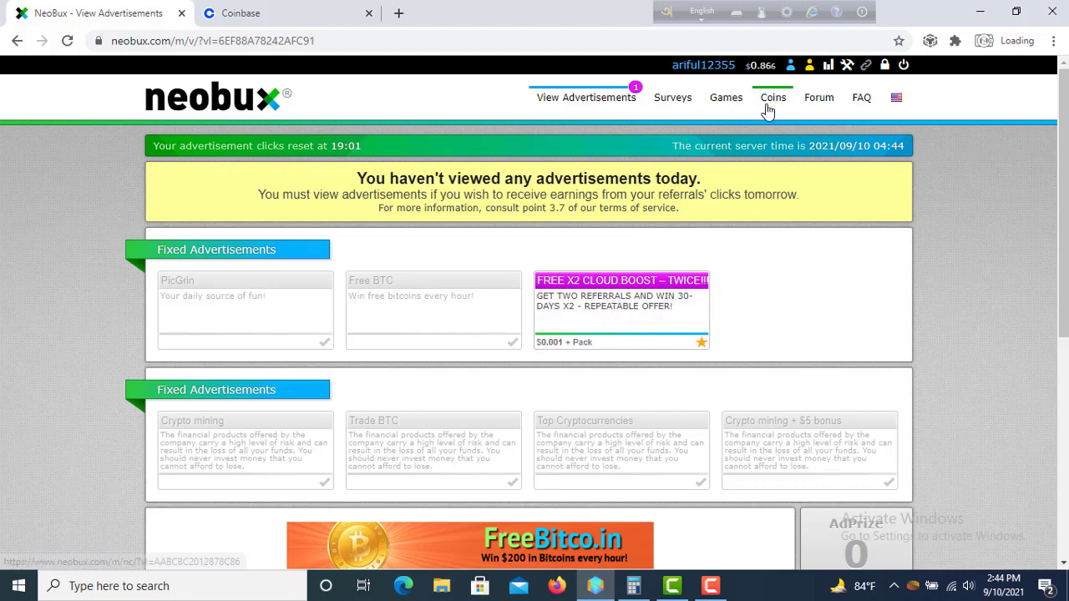
pyautogui.click(726, 104)
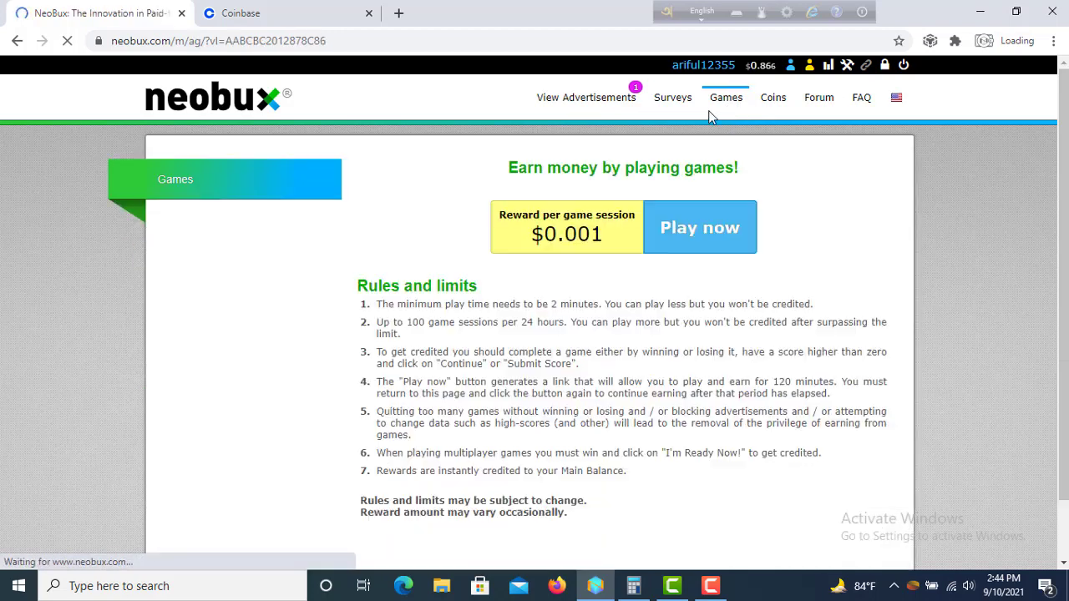